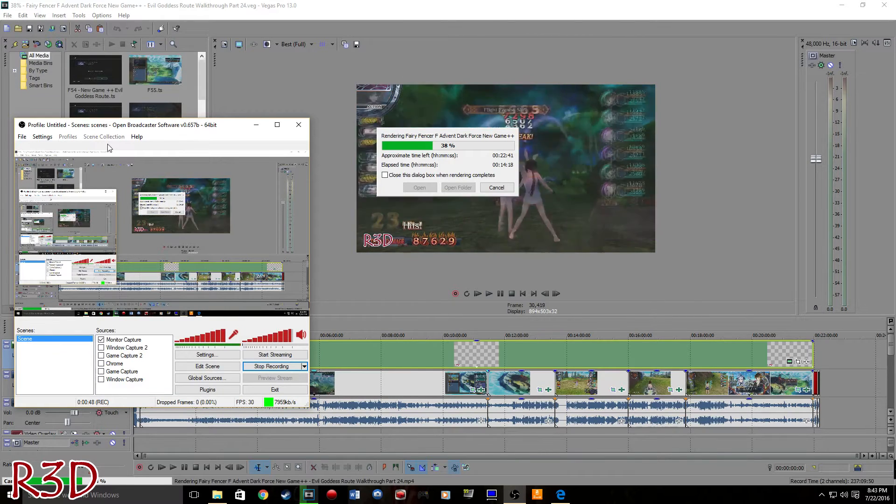
- Fit the Monitor Capture source to the screen in the scene preview
{"action": "right_click", "coordinate": [181, 215]}
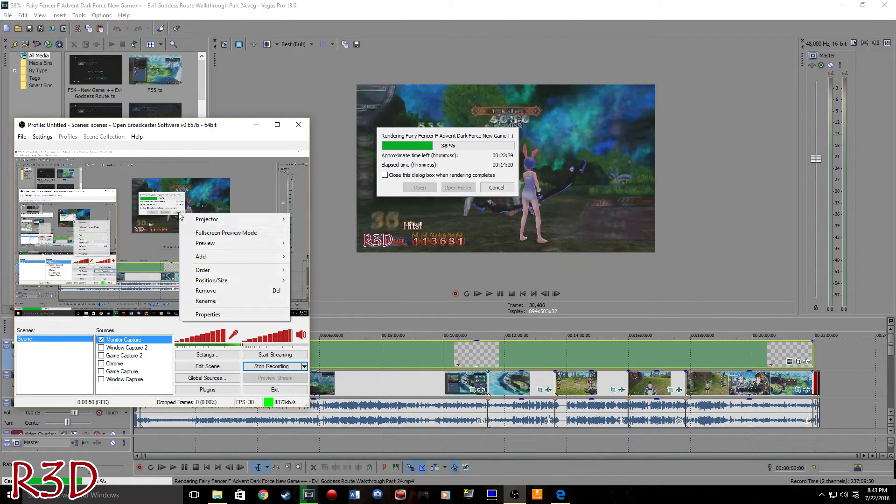
{"action": "mouse_move", "coordinate": [261, 281]}
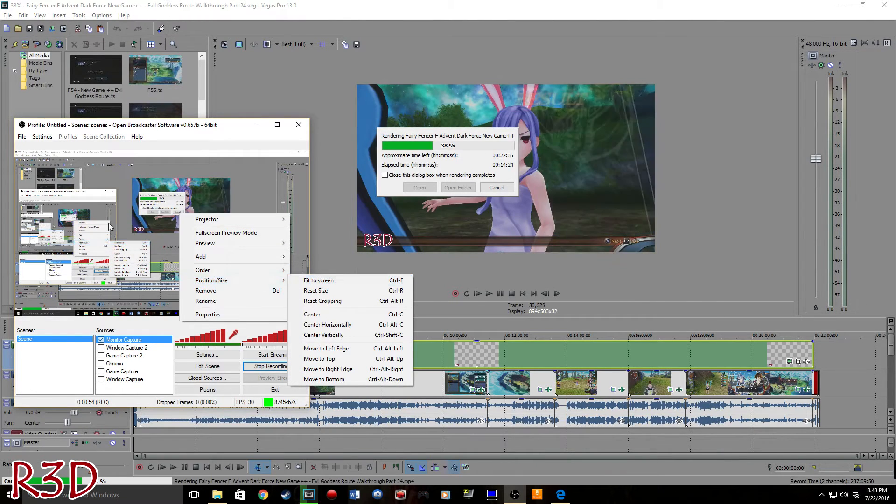
{"action": "left_click", "coordinate": [338, 281]}
{"action": "right_click", "coordinate": [110, 225]}
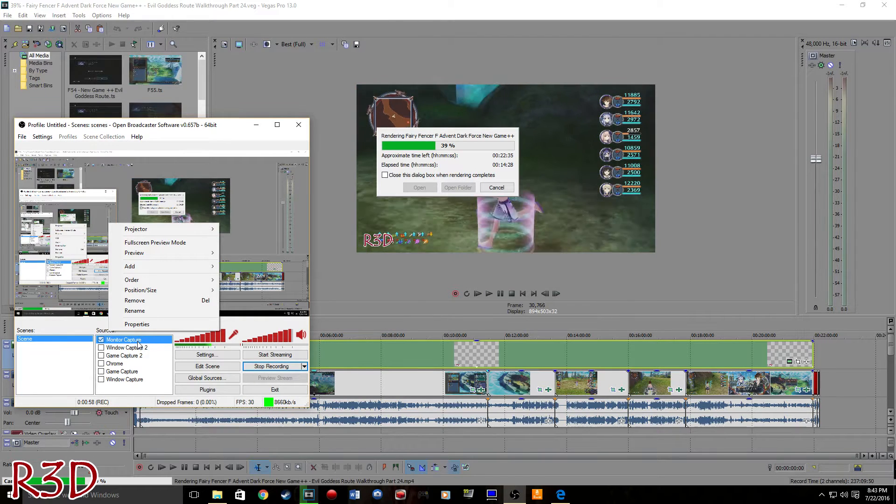
{"action": "left_click", "coordinate": [135, 346]}
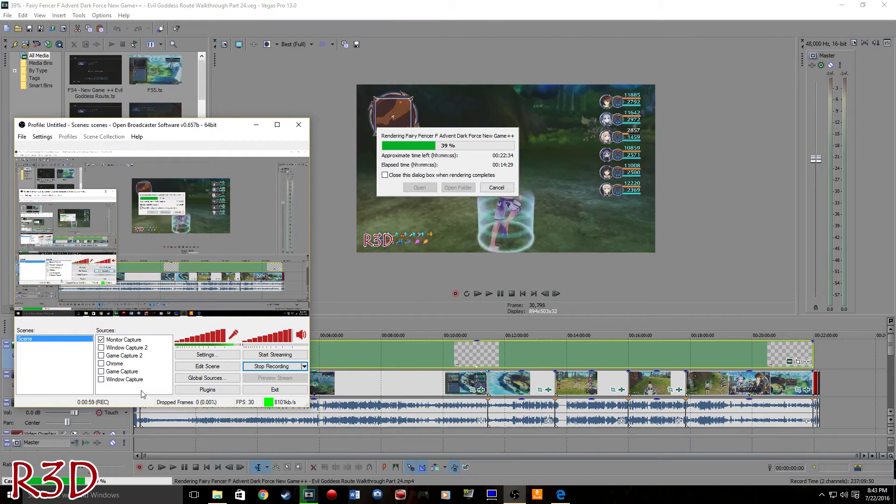
{"action": "right_click", "coordinate": [131, 350]}
{"action": "left_click", "coordinate": [114, 395]}
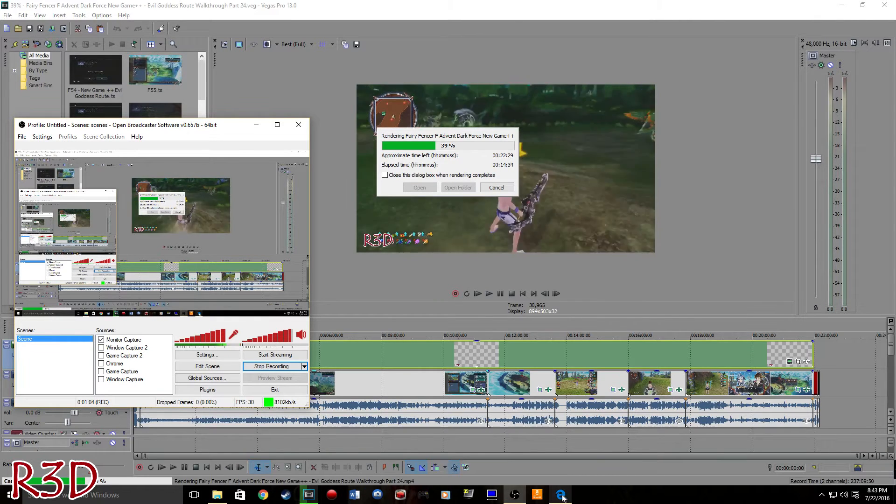
{"action": "mouse_move", "coordinate": [562, 496]}
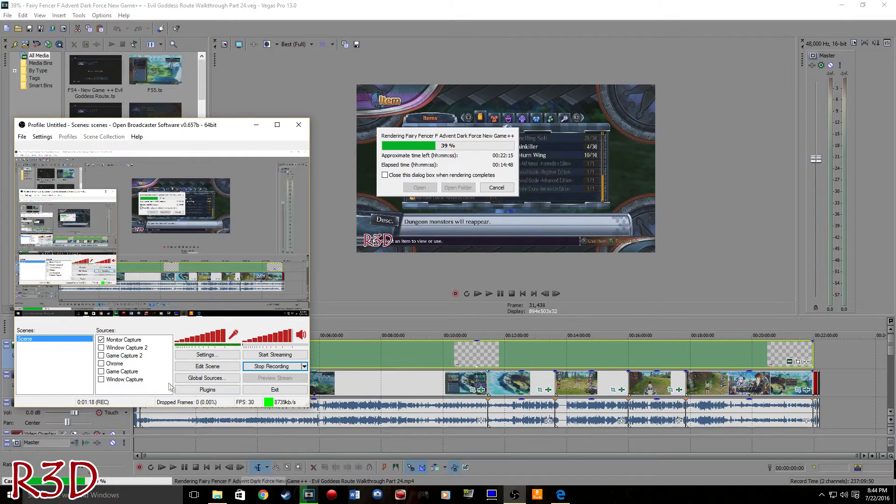
- Open the properties of the Window Capture 2 source and review the windows available for capture
{"action": "right_click", "coordinate": [140, 349]}
{"action": "left_click", "coordinate": [167, 411]}
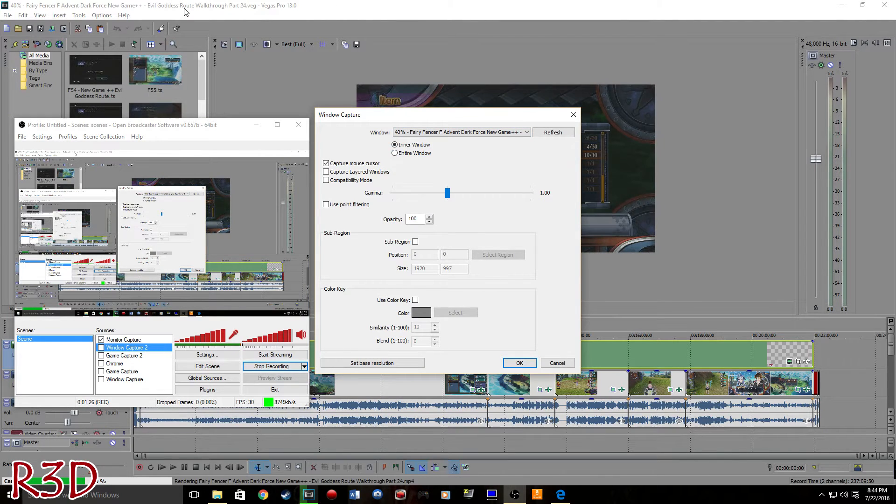
{"action": "left_click", "coordinate": [442, 132]}
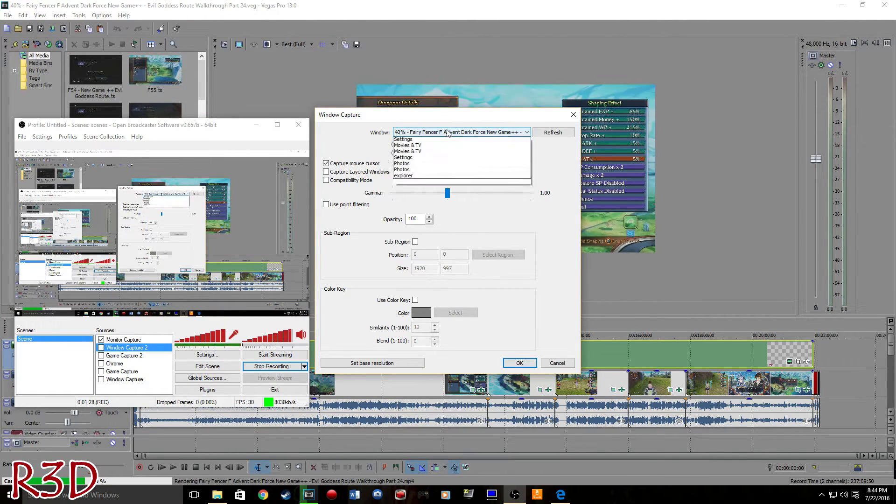
{"action": "left_click", "coordinate": [556, 159]}
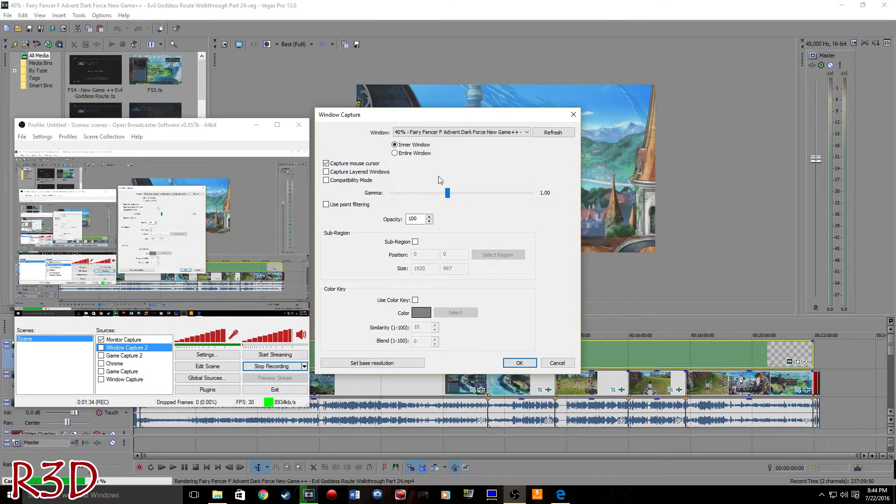
- Try enabling a sub-region for the Window Capture 2 source and selecting its region on screen
{"action": "left_click", "coordinate": [415, 242]}
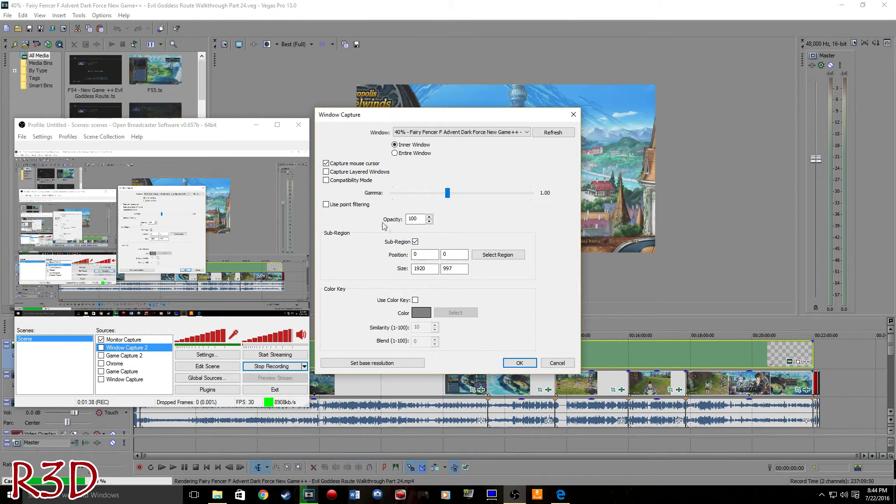
{"action": "left_click", "coordinate": [489, 255]}
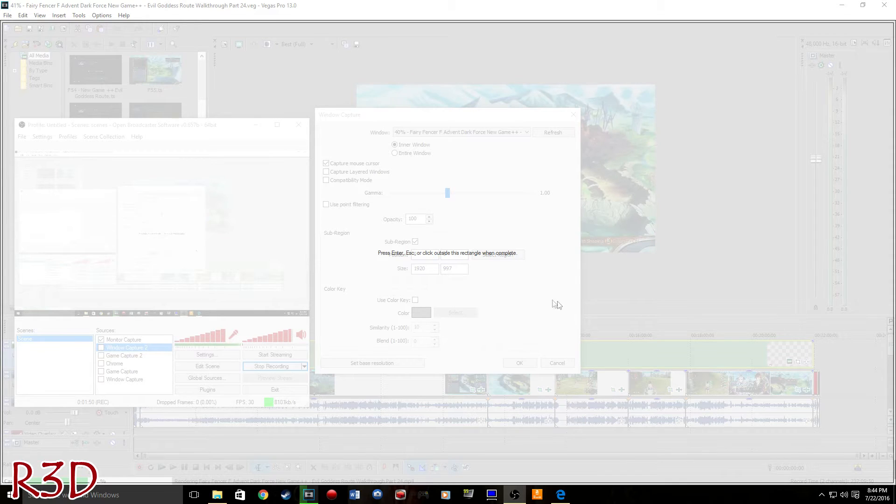
{"action": "key", "text": "Return"}
{"action": "left_click", "coordinate": [428, 254]}
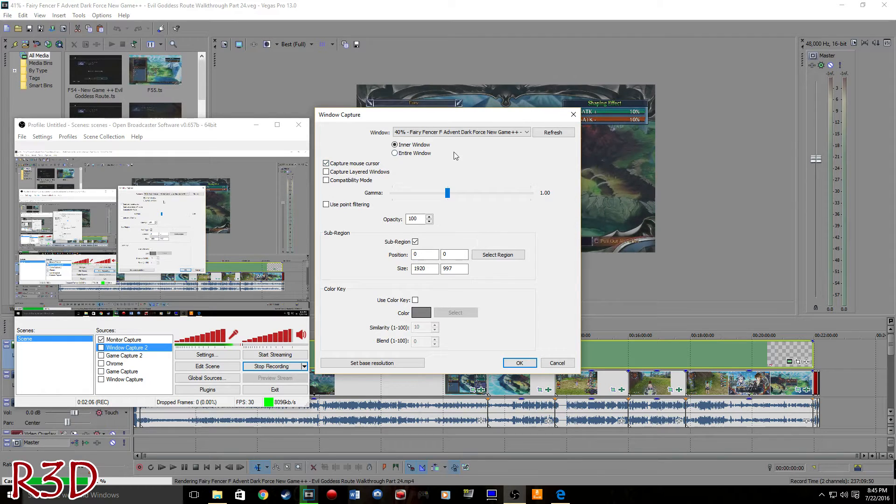
- Try setting the base resolution from the window capture, and close its properties without saving
{"action": "left_click", "coordinate": [412, 364]}
{"action": "left_click", "coordinate": [535, 280]}
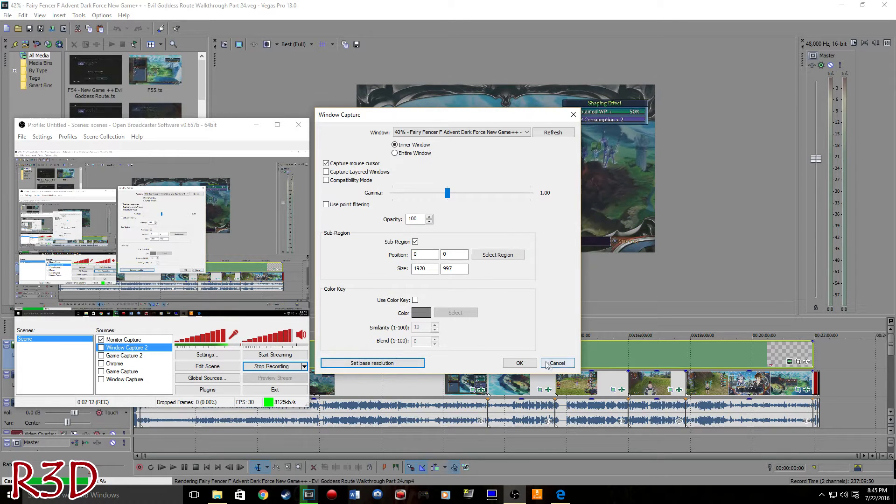
{"action": "key", "text": "Return"}
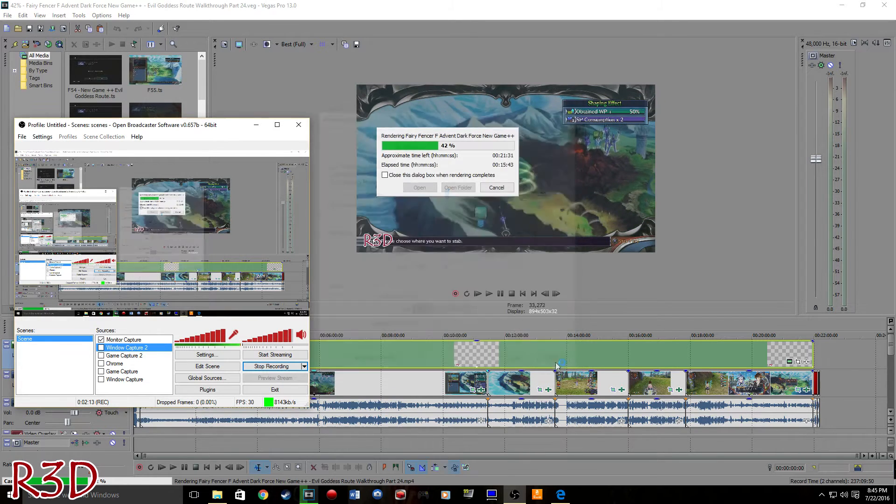
{"action": "left_click", "coordinate": [43, 137]}
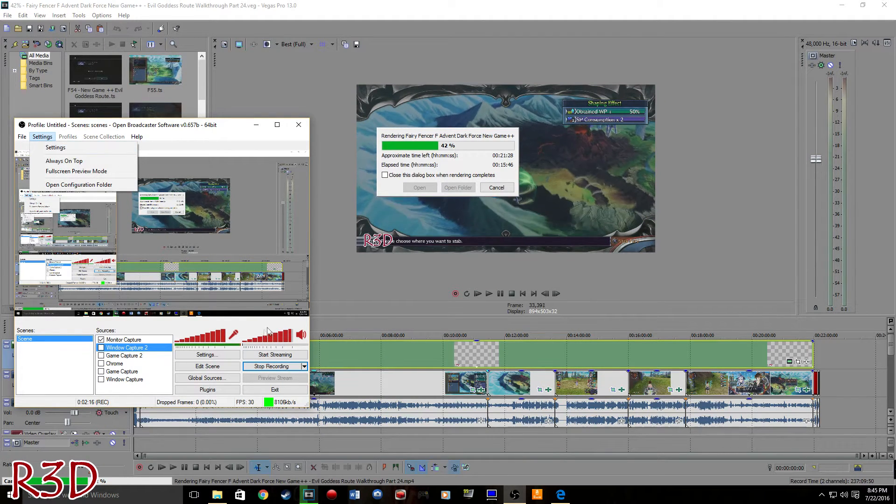
{"action": "left_click", "coordinate": [301, 335]}
{"action": "left_click", "coordinate": [301, 336]}
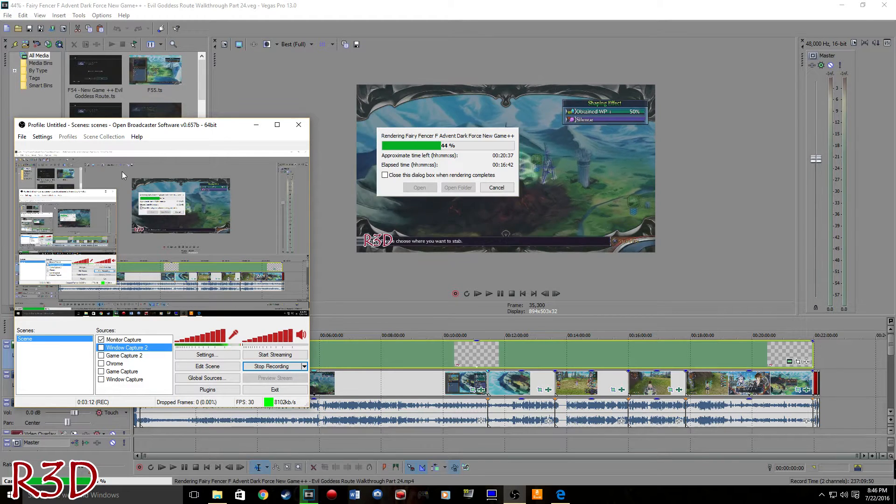
- Open the recorder's settings and review the available interface languages in the General section
{"action": "left_click", "coordinate": [50, 140]}
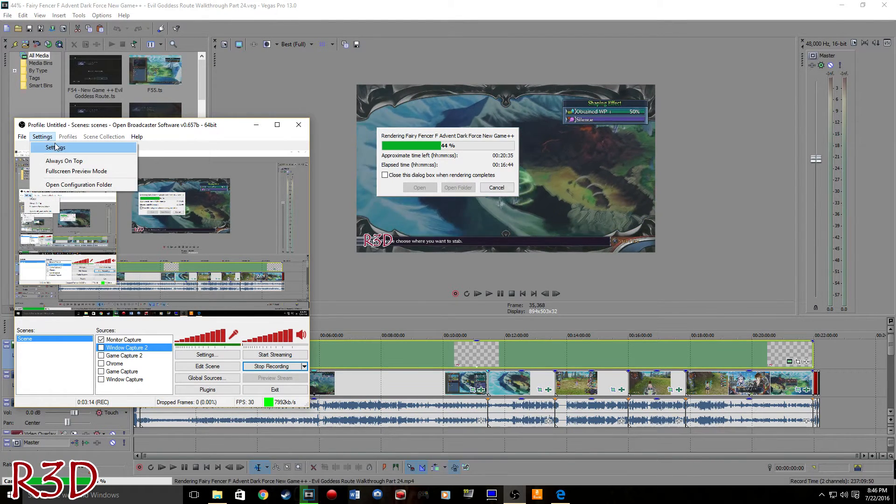
{"action": "left_click", "coordinate": [54, 145]}
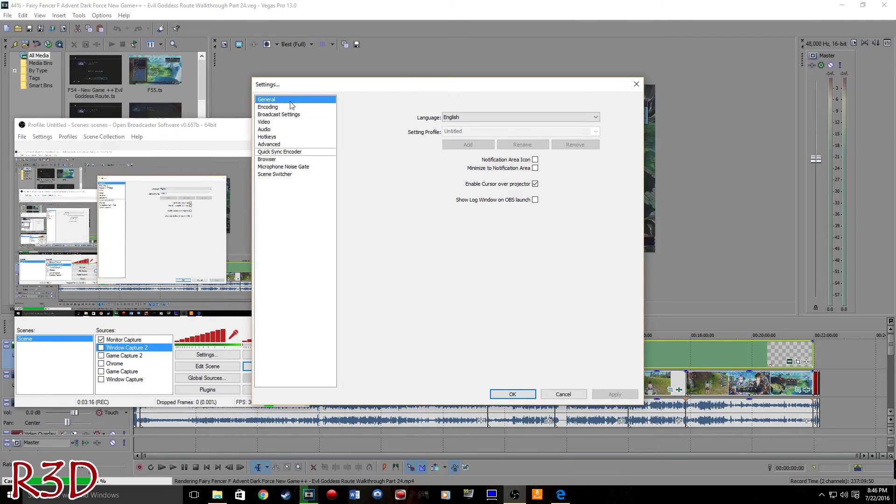
{"action": "left_click_drag", "start_coordinate": [410, 84], "coordinate": [363, 81]}
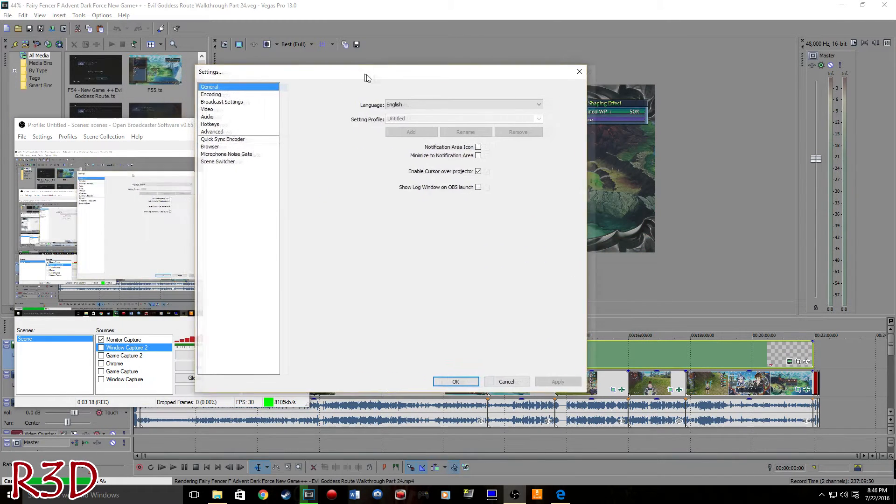
{"action": "left_click", "coordinate": [434, 108]}
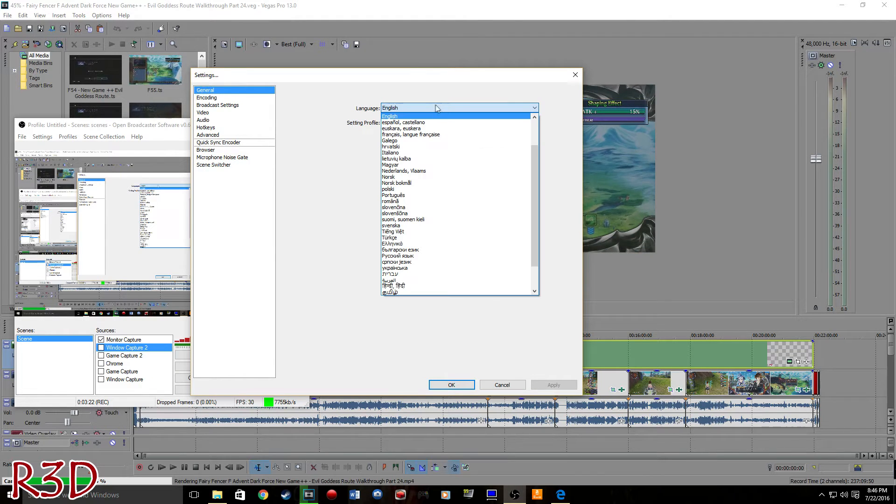
{"action": "key", "text": "Escape"}
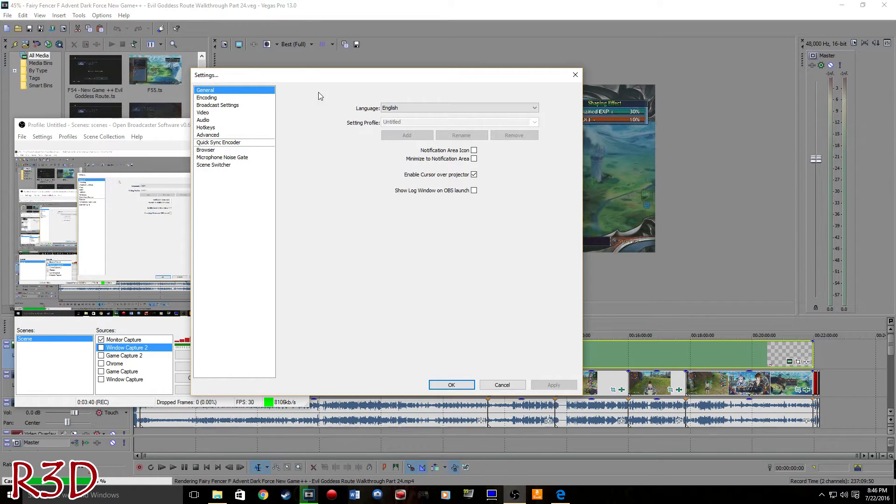
- Review the encoding settings, picking 48kHz as the audio format and 128 as the audio bitrate, and examine the maximum video bitrate
{"action": "left_click", "coordinate": [233, 98]}
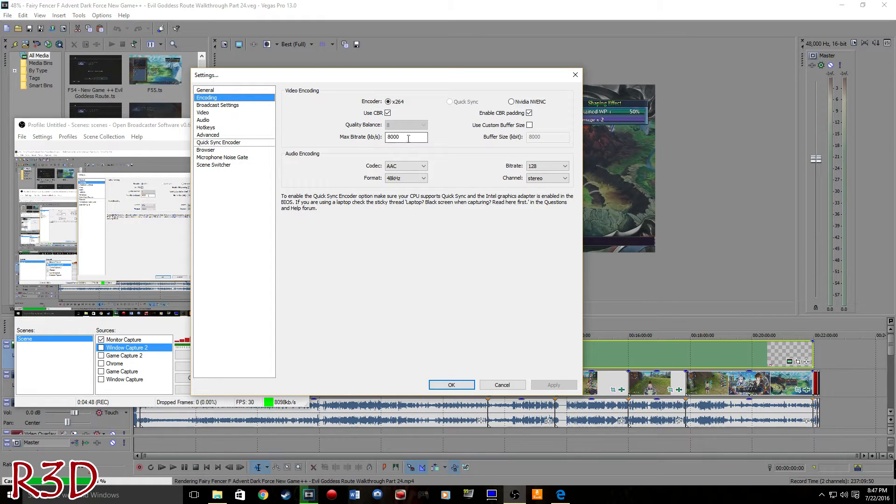
{"action": "mouse_move", "coordinate": [410, 139]}
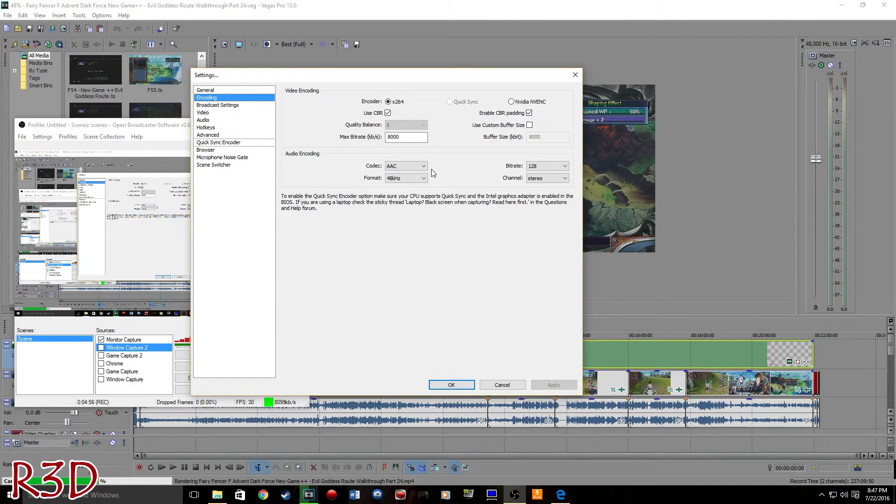
{"action": "left_click", "coordinate": [416, 179]}
{"action": "left_click", "coordinate": [402, 192]}
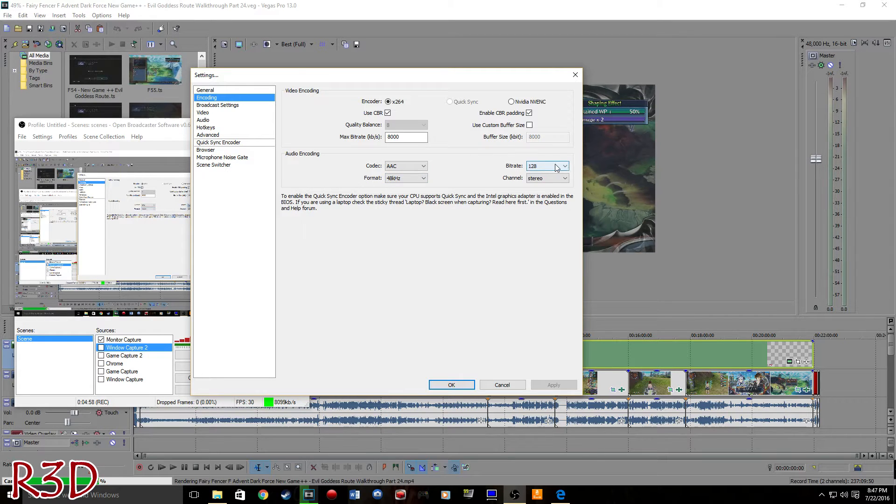
{"action": "left_click", "coordinate": [547, 166]}
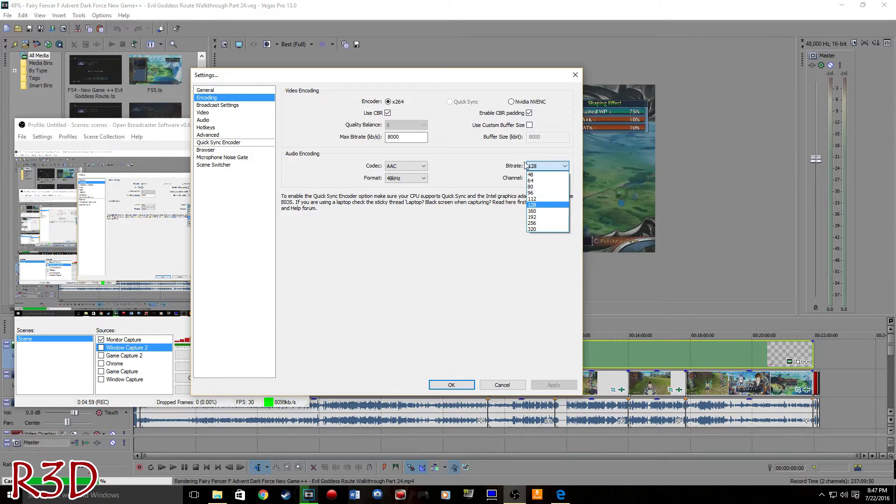
{"action": "left_click", "coordinate": [536, 205]}
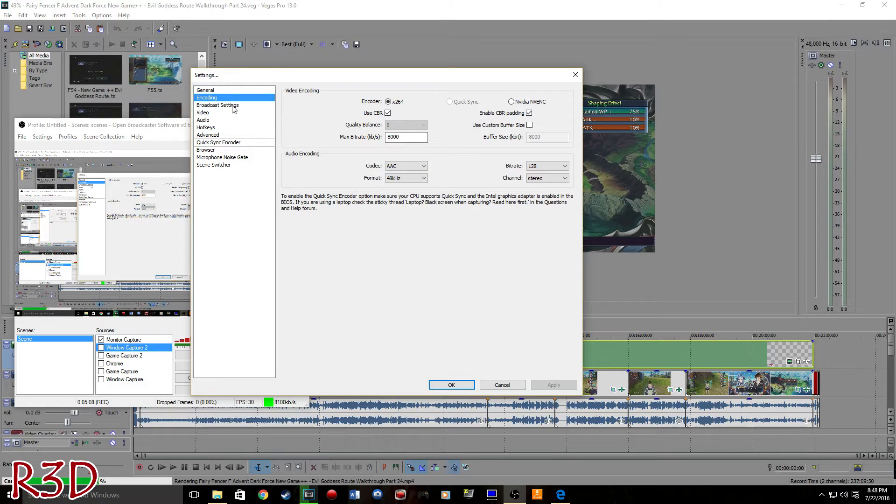
{"action": "left_click", "coordinate": [413, 137]}
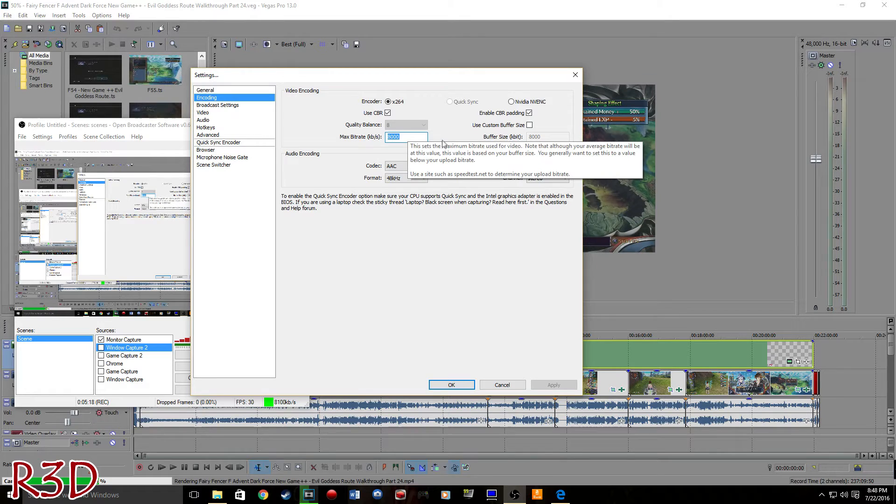
{"action": "left_click", "coordinate": [248, 210]}
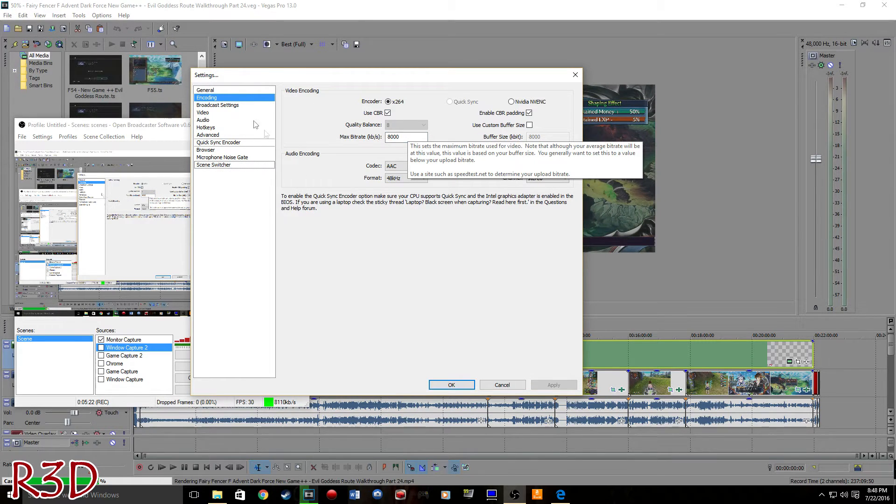
- Show the broadcast settings and pick Live Stream as the mode
{"action": "left_click", "coordinate": [232, 106]}
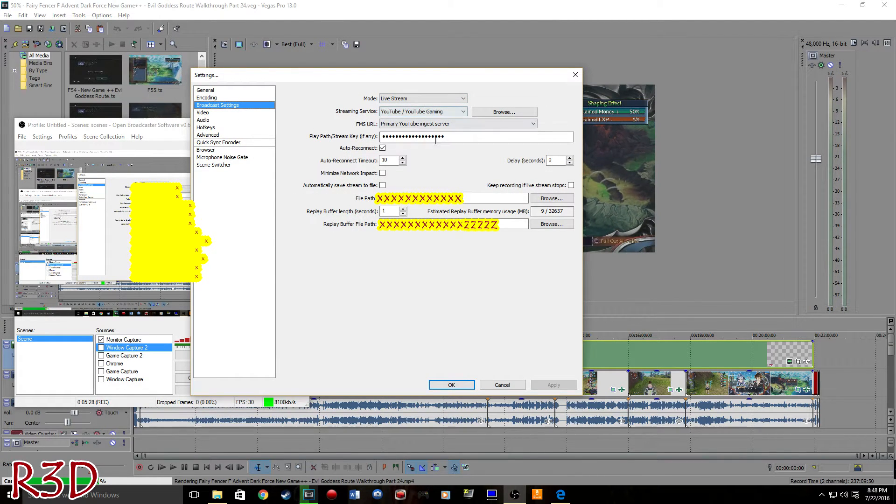
{"action": "left_click", "coordinate": [424, 98]}
{"action": "left_click", "coordinate": [423, 107]}
- Switch the streaming service to Twitch and back to YouTube / YouTube Gaming
{"action": "left_click", "coordinate": [425, 112]}
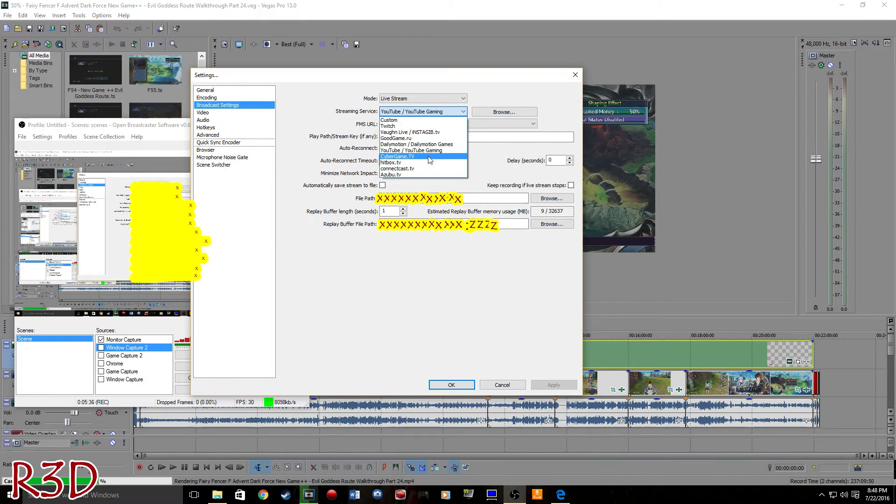
{"action": "left_click", "coordinate": [419, 126]}
{"action": "left_click", "coordinate": [422, 113]}
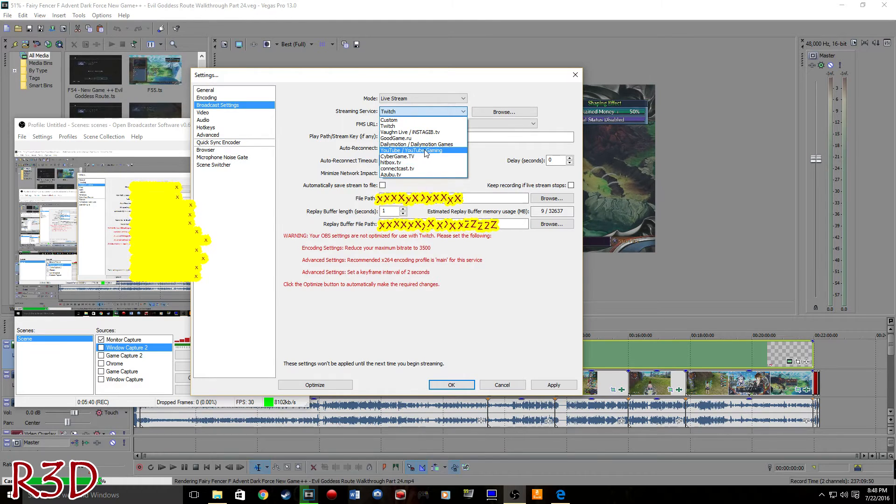
{"action": "left_click", "coordinate": [411, 150]}
- Pick Primary YouTube ingest server as the FMS URL and examine the recording file path fields
{"action": "left_click", "coordinate": [408, 137]}
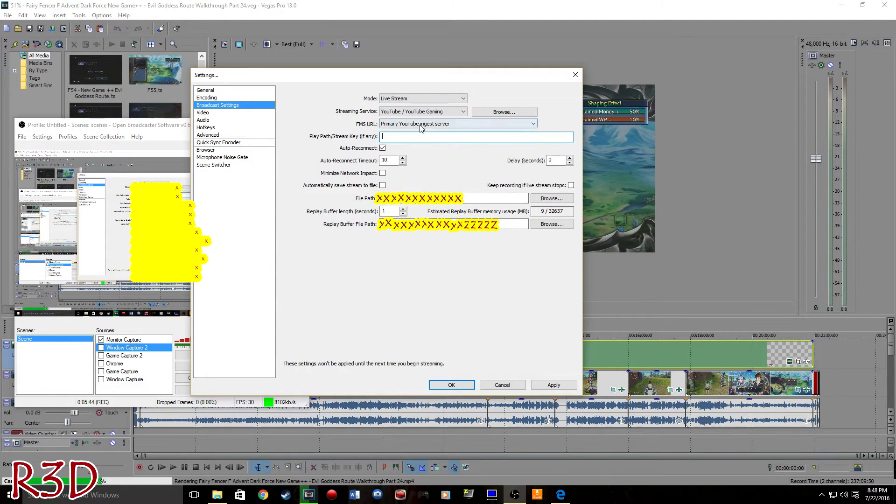
{"action": "left_click", "coordinate": [439, 124]}
{"action": "left_click", "coordinate": [437, 133]}
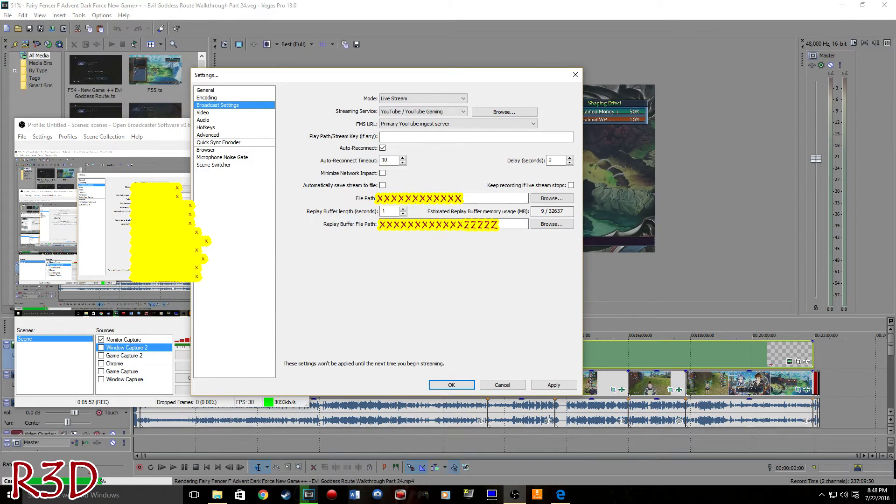
{"action": "mouse_move", "coordinate": [428, 195]}
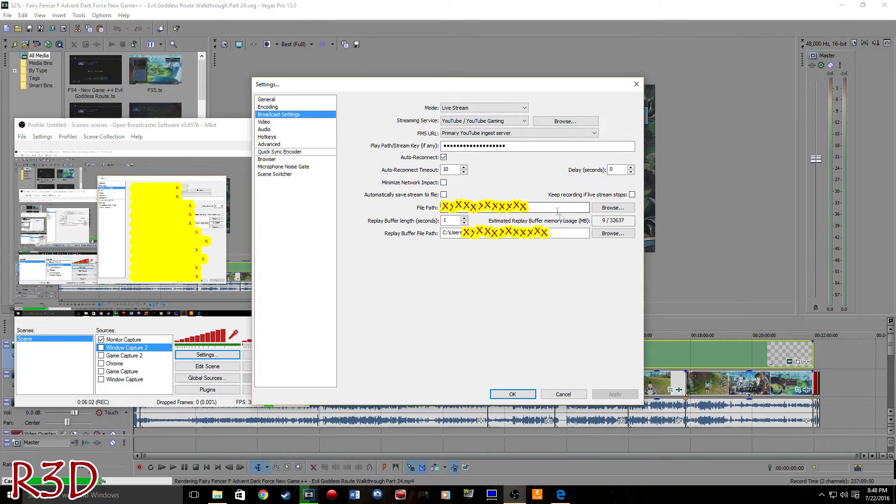
{"action": "mouse_move", "coordinate": [558, 211]}
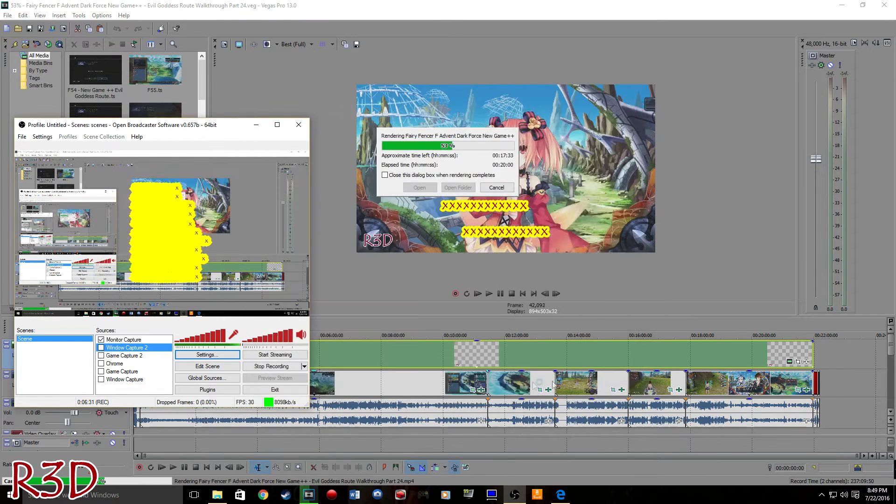
- Close the OBS settings without saving, switch to Microsoft Edge and review the Live Streaming dashboard in YouTube Creator Studio
{"action": "left_click", "coordinate": [564, 394]}
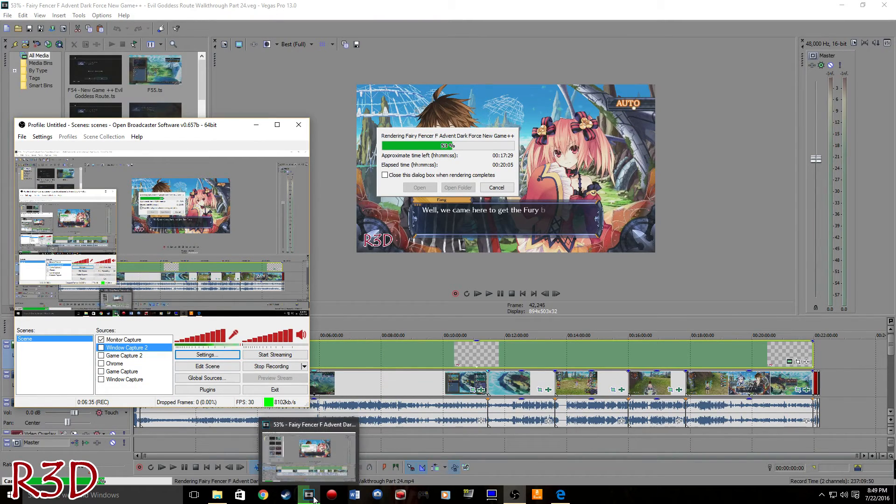
{"action": "left_click", "coordinate": [561, 495]}
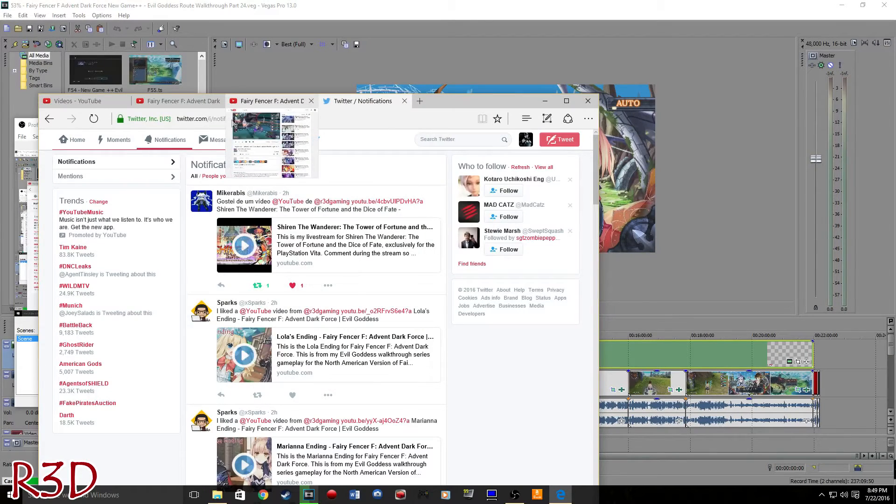
{"action": "left_click", "coordinate": [102, 105]}
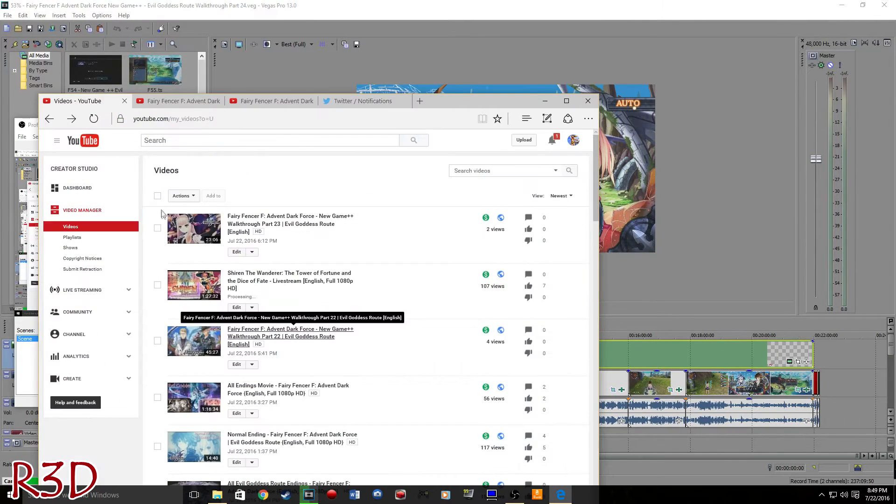
{"action": "left_click", "coordinate": [95, 262]}
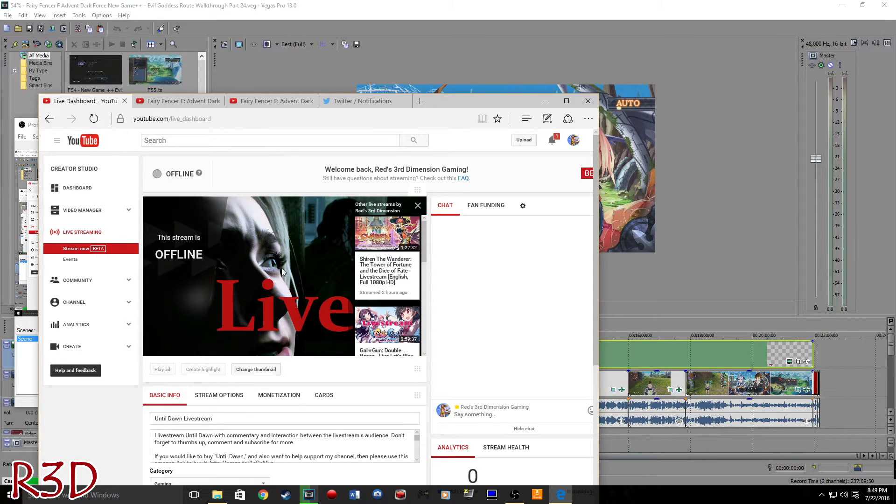
{"action": "scroll", "coordinate": [275, 273], "scroll_direction": "down", "scroll_amount": 4}
{"action": "scroll", "coordinate": [254, 281], "scroll_direction": "up", "scroll_amount": 4}
- Show the YouTube live events and open the Live Control Room of the Rise of the Tomb Raider livestream event
{"action": "left_click", "coordinate": [93, 264]}
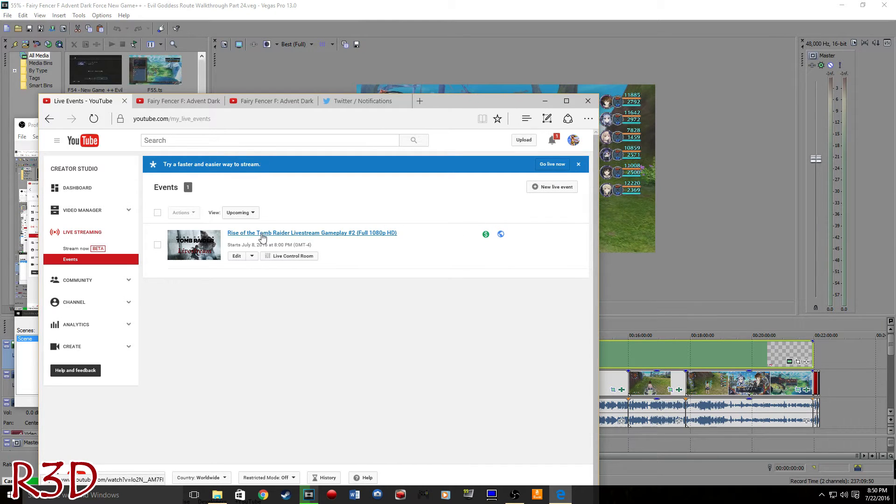
{"action": "left_click", "coordinate": [269, 257]}
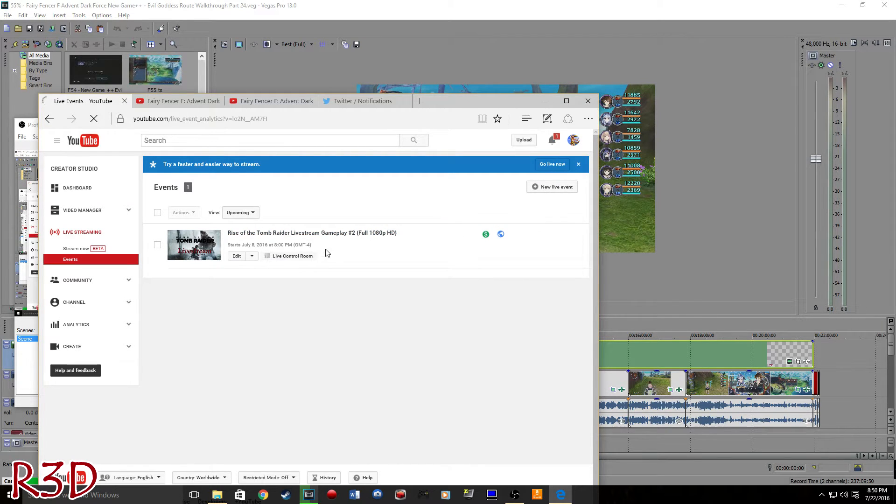
{"action": "scroll", "coordinate": [273, 187], "scroll_direction": "down", "scroll_amount": 1}
{"action": "scroll", "coordinate": [273, 187], "scroll_direction": "up", "scroll_amount": 1}
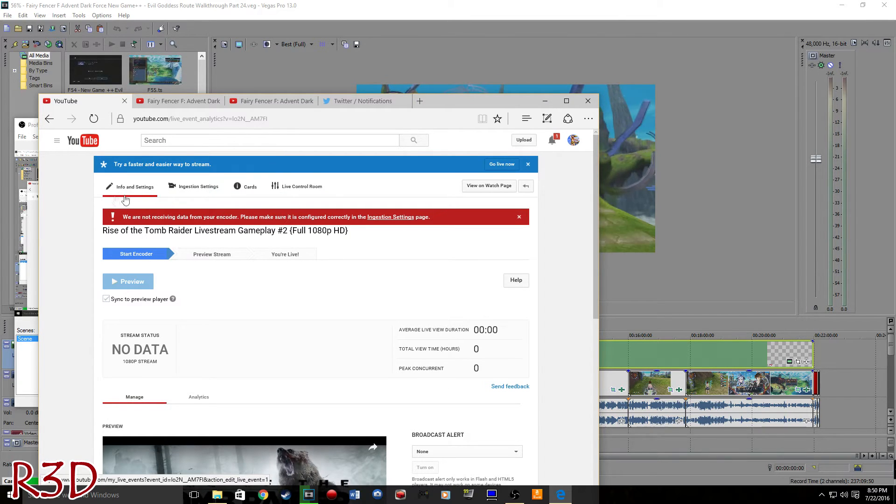
- Open the event's Ingestion Settings and examine the custom ingestion choice and the encoder configuration fields
{"action": "left_click", "coordinate": [204, 193]}
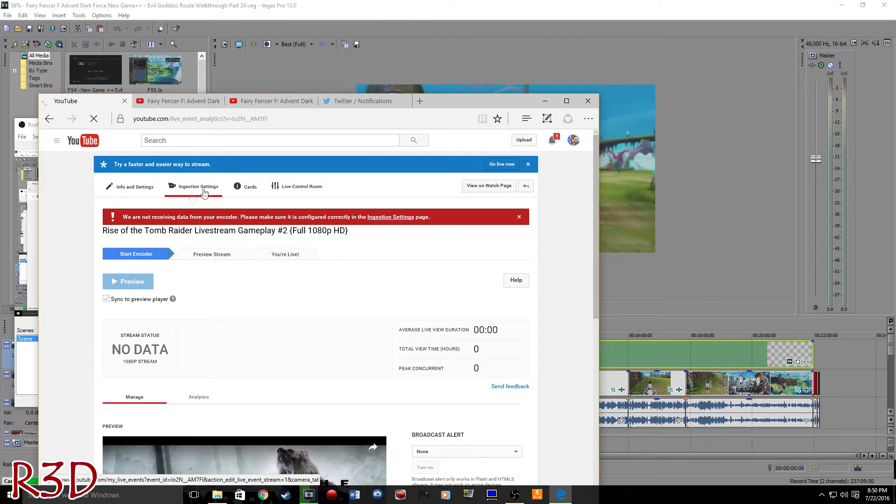
{"action": "scroll", "coordinate": [246, 262], "scroll_direction": "down", "scroll_amount": 1}
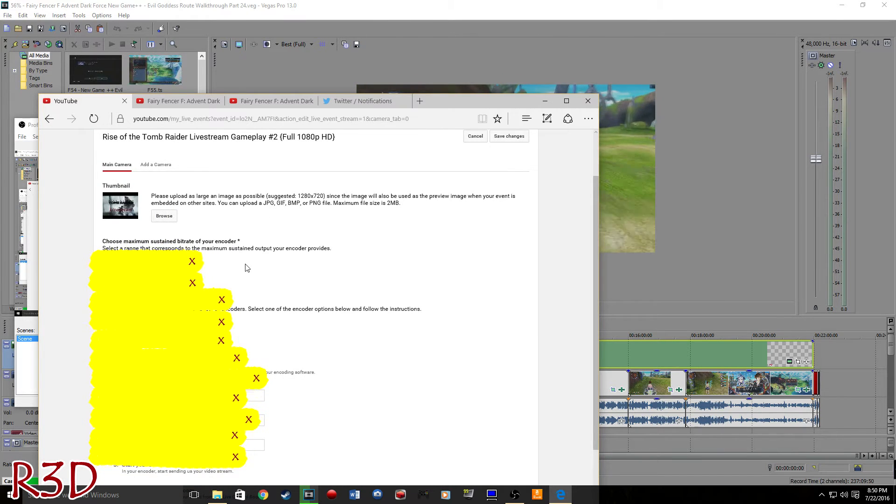
{"action": "scroll", "coordinate": [247, 268], "scroll_direction": "down", "scroll_amount": 2}
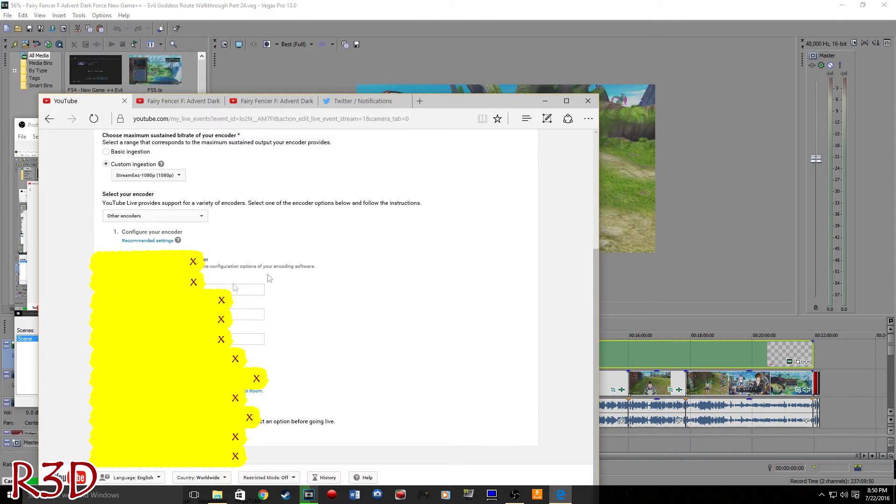
{"action": "left_click", "coordinate": [252, 289]}
{"action": "scroll", "coordinate": [297, 280], "scroll_direction": "up", "scroll_amount": 1}
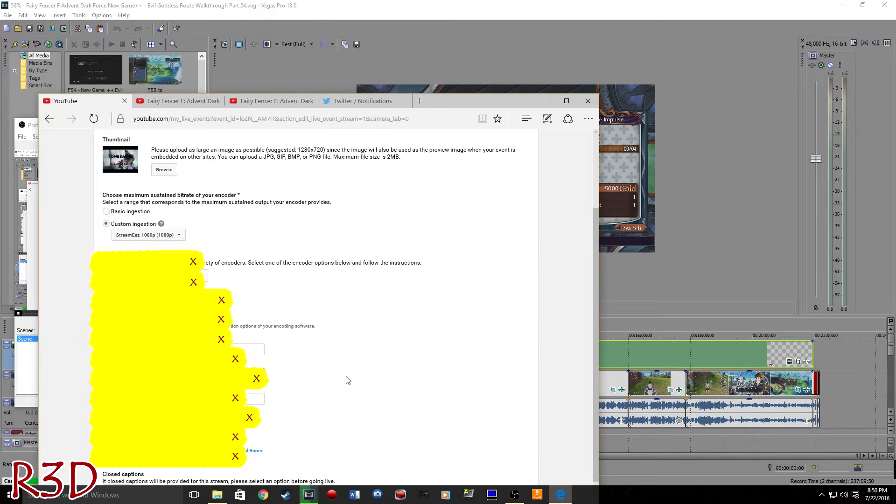
- Switch to Open Broadcaster Software and open its Broadcast Settings
{"action": "left_click", "coordinate": [514, 494]}
{"action": "left_click", "coordinate": [42, 136]}
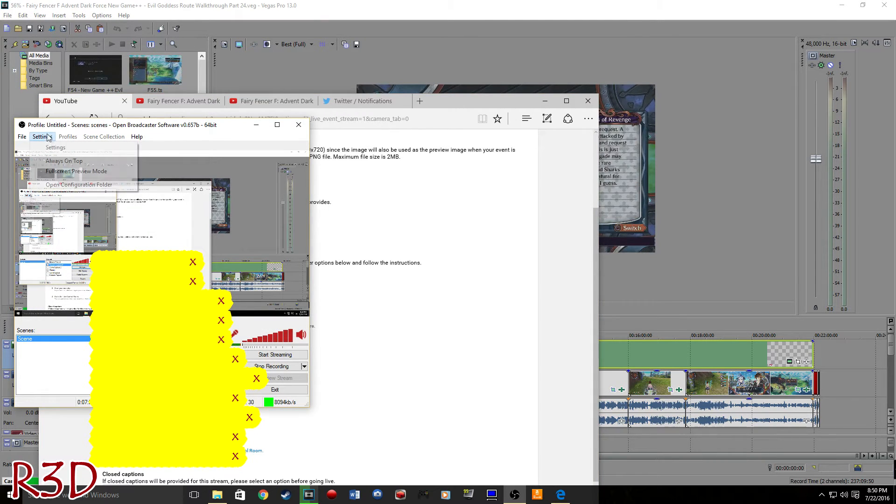
{"action": "left_click", "coordinate": [49, 144]}
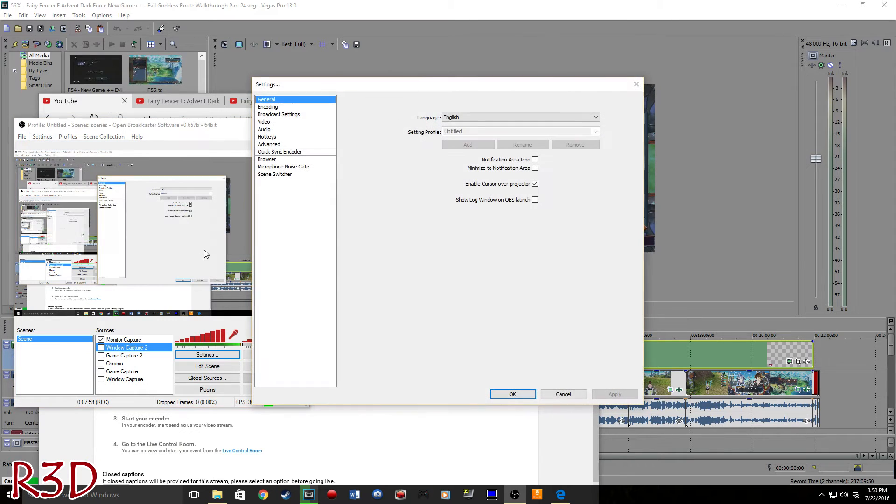
{"action": "left_click", "coordinate": [282, 119]}
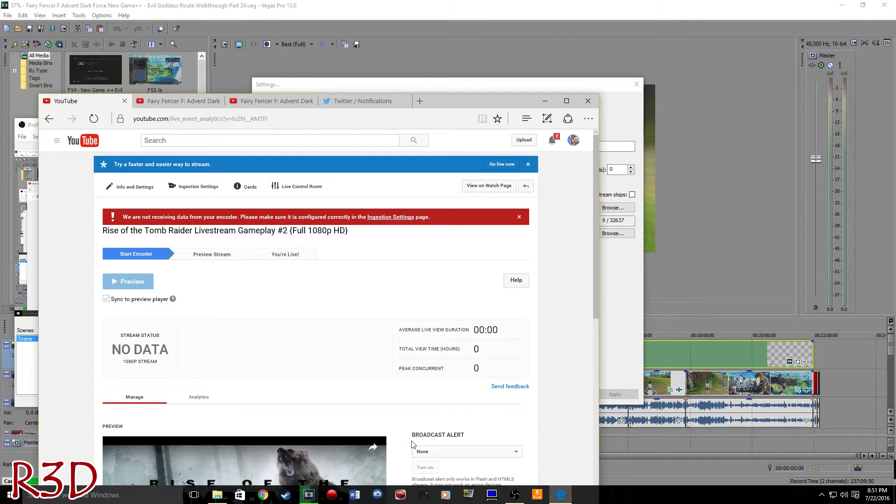
- Examine the event's Live Control Room in the browser, including the Preview control, stream status and preview player
{"action": "scroll", "coordinate": [277, 269], "scroll_direction": "down", "scroll_amount": 3}
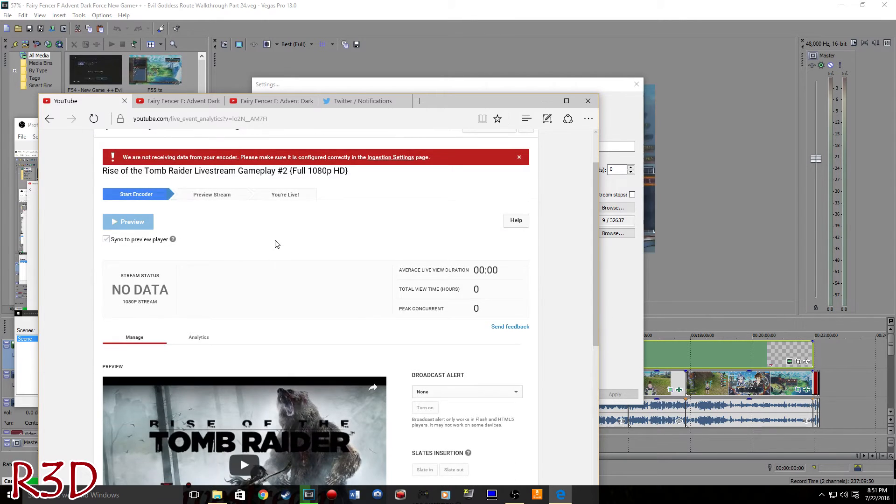
{"action": "scroll", "coordinate": [279, 252], "scroll_direction": "up", "scroll_amount": 3}
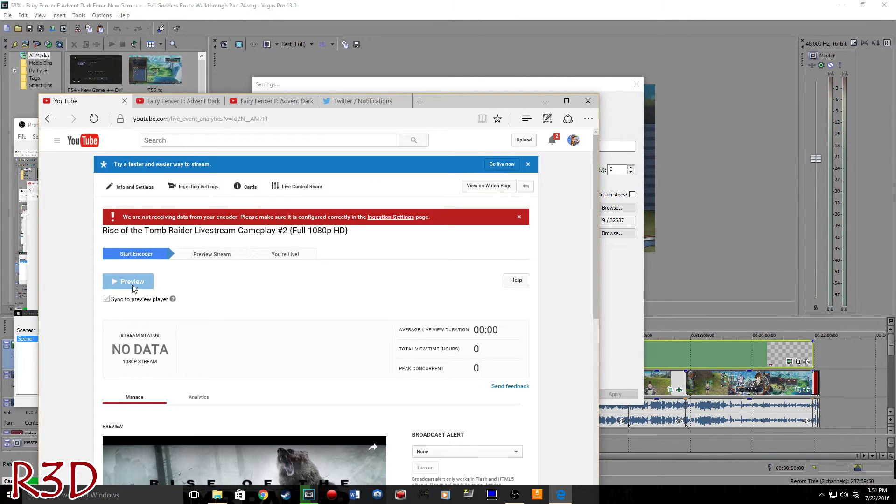
{"action": "scroll", "coordinate": [132, 285], "scroll_direction": "down", "scroll_amount": 2}
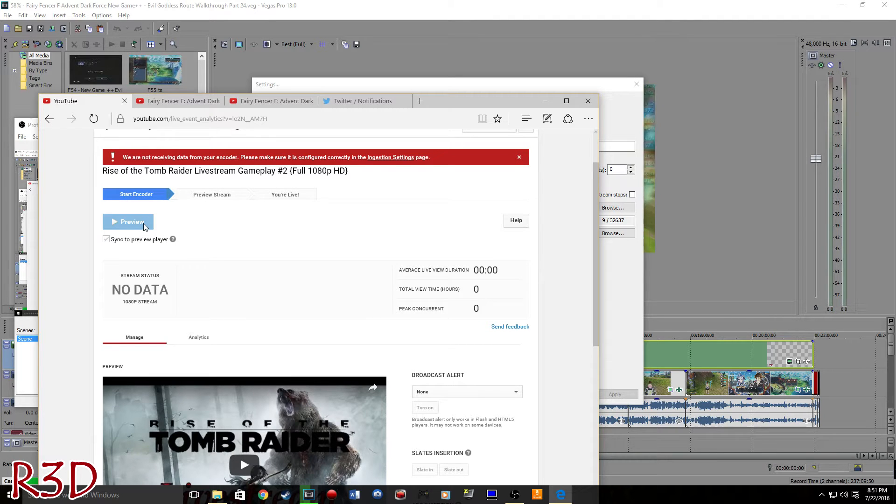
{"action": "scroll", "coordinate": [222, 254], "scroll_direction": "down", "scroll_amount": 1}
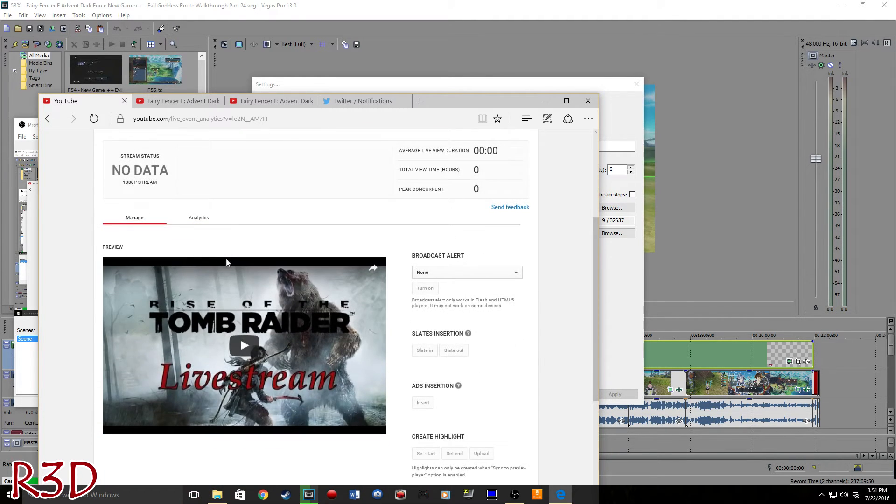
{"action": "scroll", "coordinate": [152, 206], "scroll_direction": "up", "scroll_amount": 1}
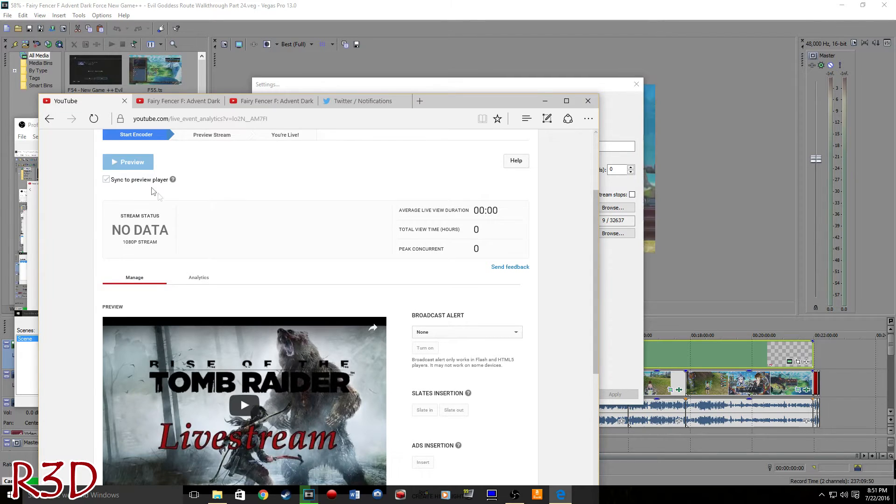
{"action": "scroll", "coordinate": [192, 232], "scroll_direction": "down", "scroll_amount": 4}
{"action": "scroll", "coordinate": [227, 300], "scroll_direction": "up", "scroll_amount": 1}
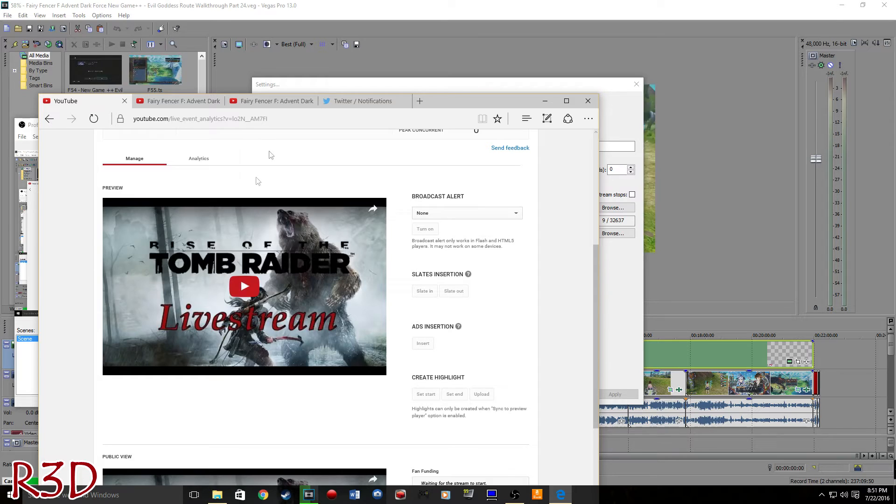
{"action": "scroll", "coordinate": [243, 182], "scroll_direction": "up", "scroll_amount": 5}
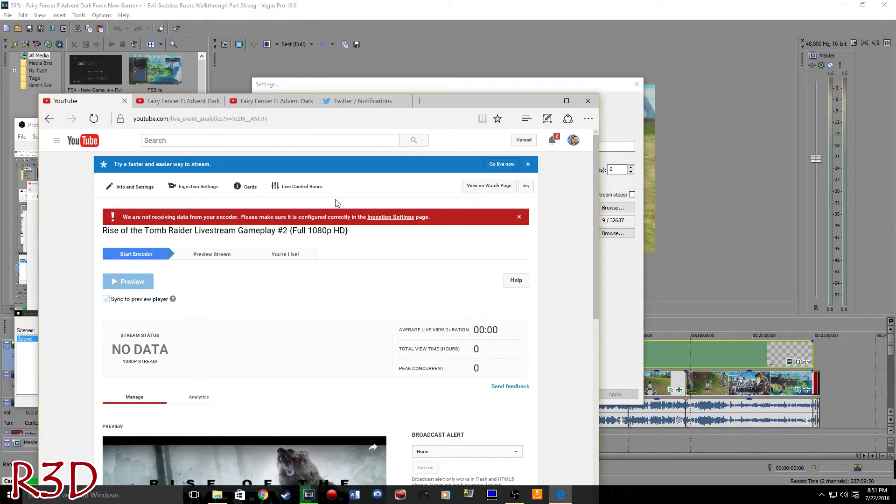
{"action": "scroll", "coordinate": [224, 255], "scroll_direction": "down", "scroll_amount": 3}
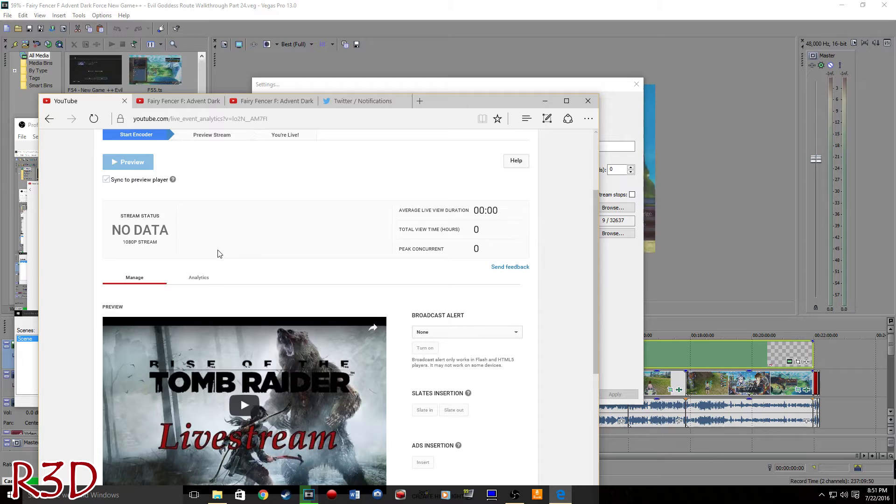
{"action": "scroll", "coordinate": [170, 158], "scroll_direction": "up", "scroll_amount": 3}
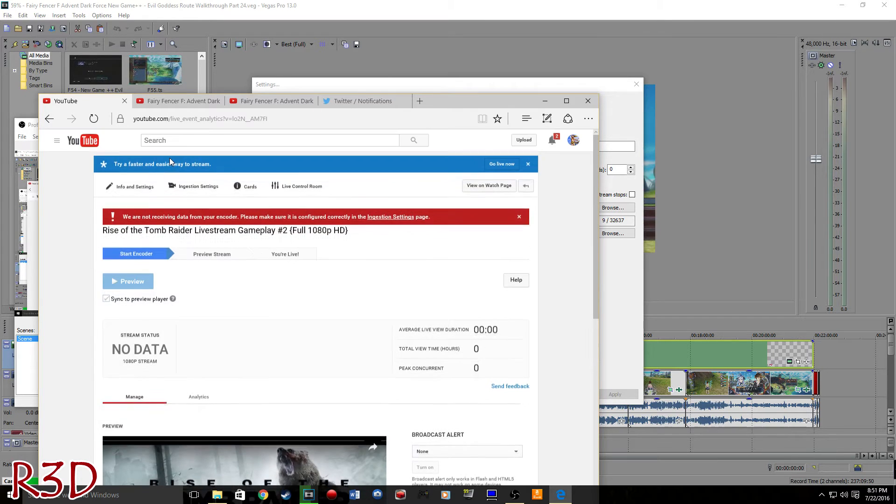
{"action": "scroll", "coordinate": [230, 196], "scroll_direction": "down", "scroll_amount": 7}
{"action": "scroll", "coordinate": [309, 273], "scroll_direction": "up", "scroll_amount": 8}
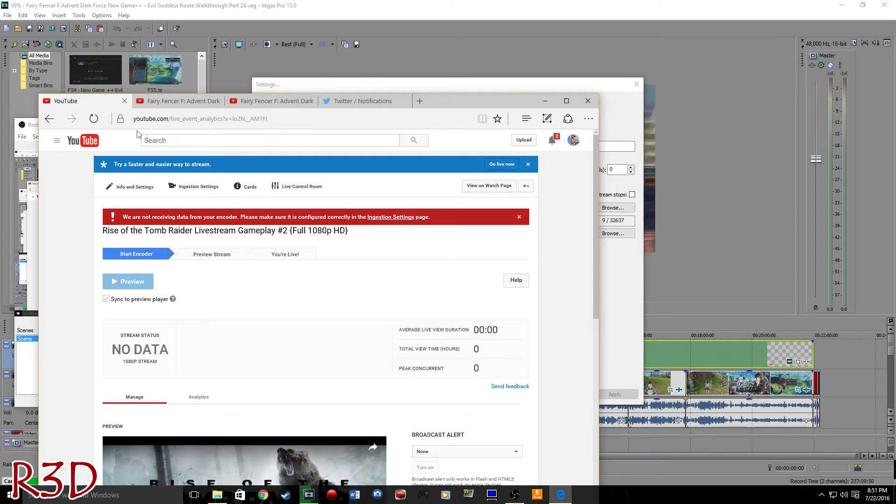
- Minimize the browser and review the OBS video settings, checking the video adapter and the custom base resolution width
{"action": "key", "text": "super+Down"}
{"action": "left_click", "coordinate": [506, 110]}
{"action": "left_click", "coordinate": [511, 109]}
{"action": "left_click", "coordinate": [457, 128]}
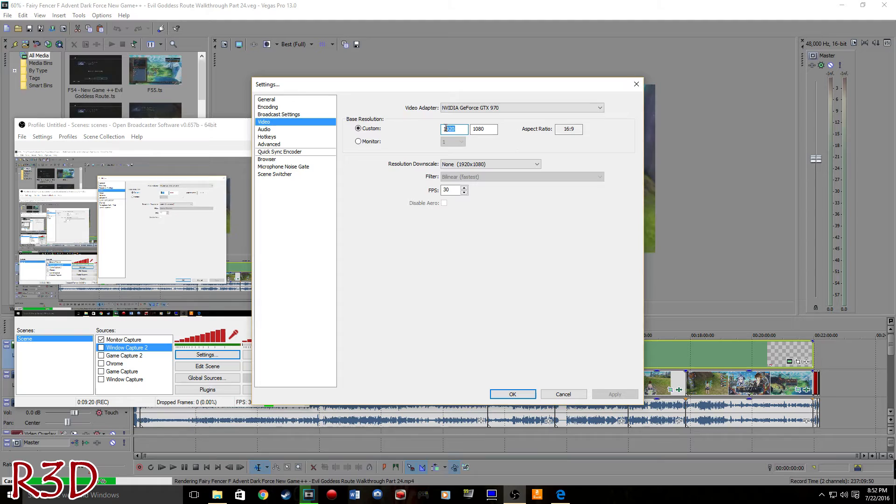
{"action": "left_click_drag", "start_coordinate": [445, 129], "coordinate": [460, 130]}
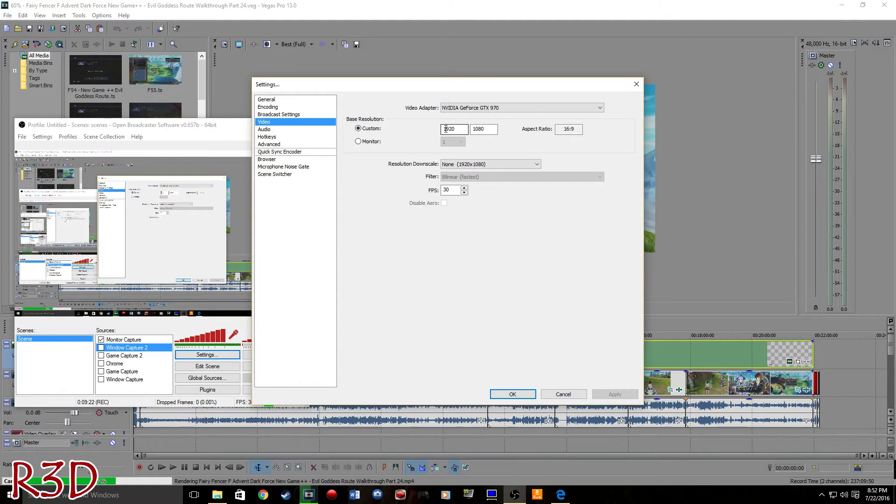
{"action": "left_click", "coordinate": [465, 129]}
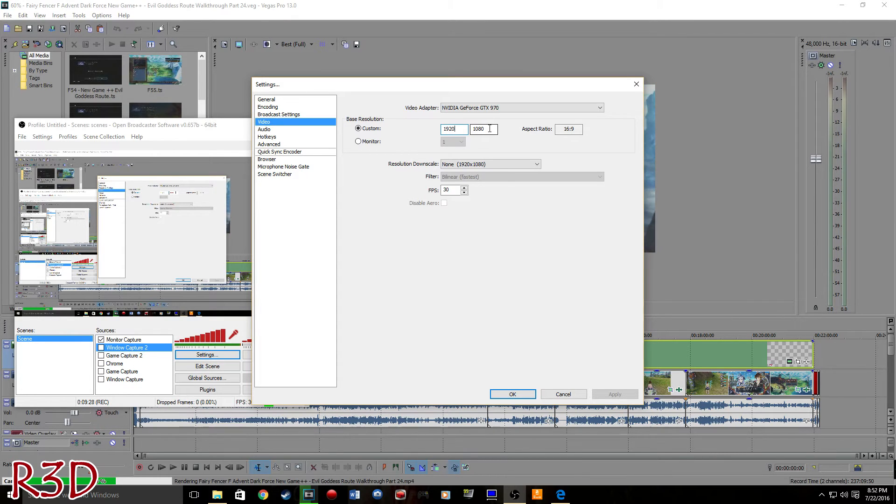
- Look through the Resolution Downscale options and compare them with the base resolution height, leaving None (1920x1080) selected
{"action": "left_click", "coordinate": [491, 164]}
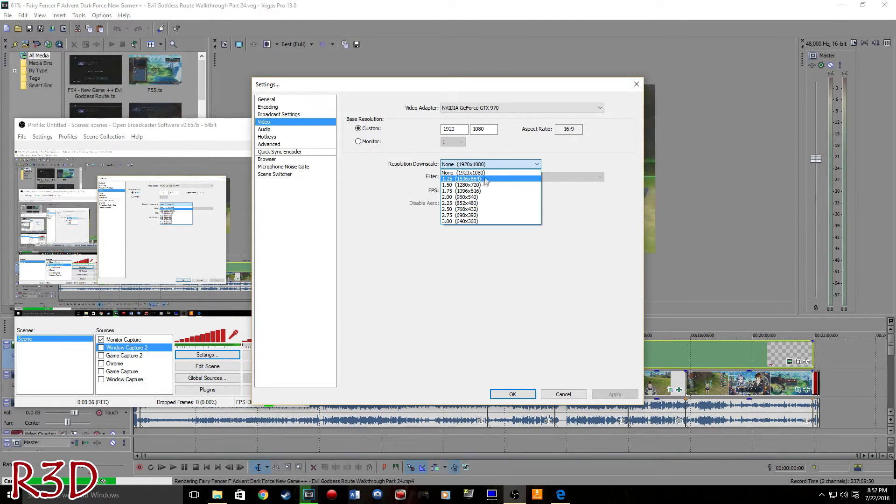
{"action": "left_click", "coordinate": [509, 146]}
{"action": "left_click", "coordinate": [489, 131]}
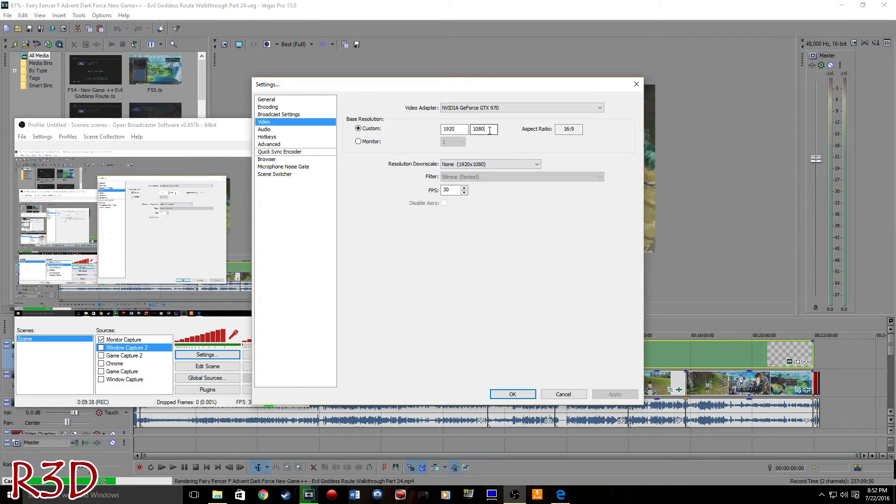
{"action": "left_click", "coordinate": [479, 166]}
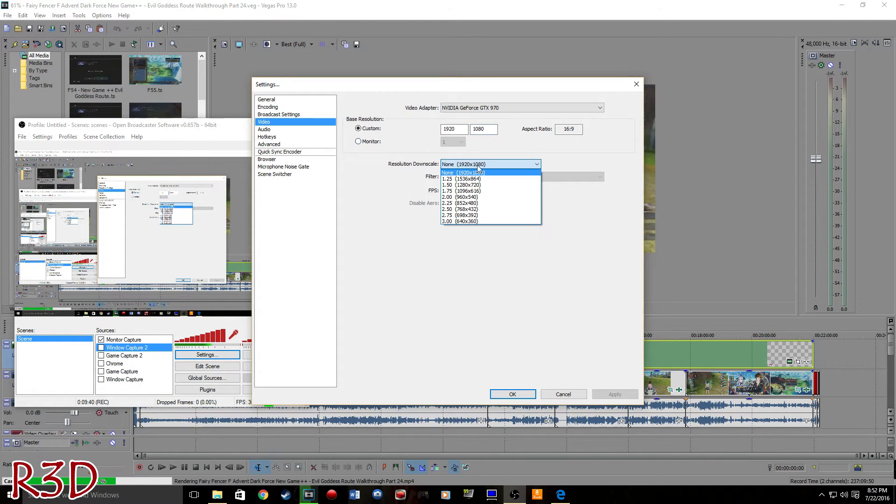
{"action": "left_click", "coordinate": [385, 179]}
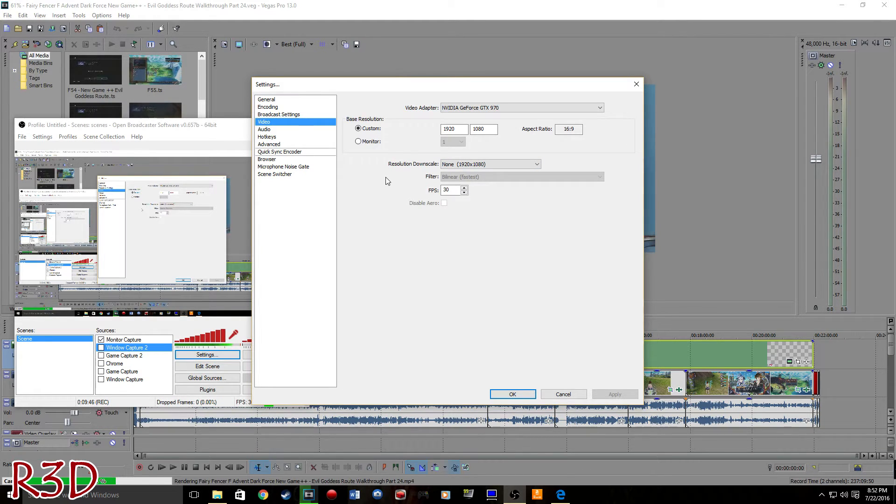
{"action": "left_click", "coordinate": [485, 167]}
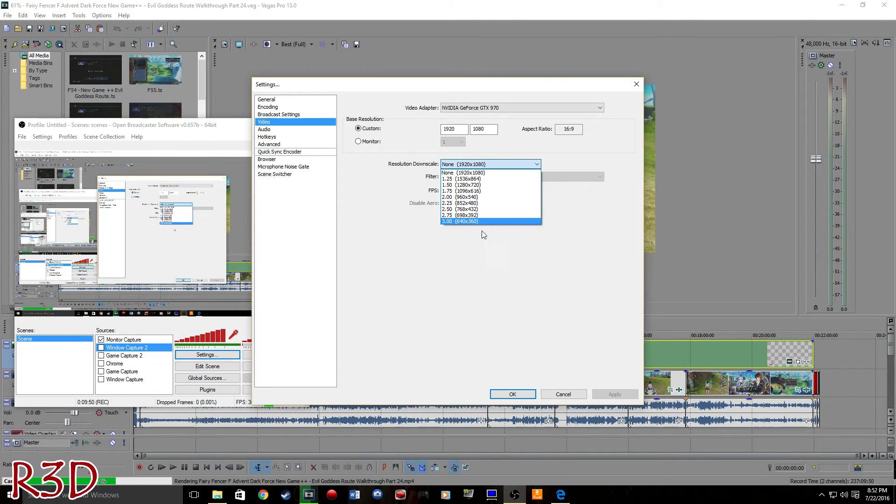
{"action": "left_click", "coordinate": [400, 260]}
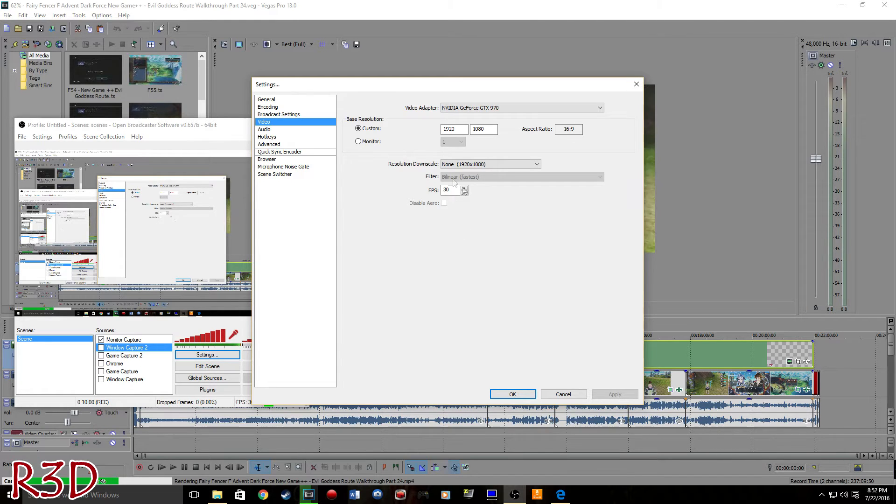
- Check the Resolution Downscale choice again and examine the FPS value
{"action": "left_click", "coordinate": [467, 164]}
{"action": "left_click", "coordinate": [470, 165]}
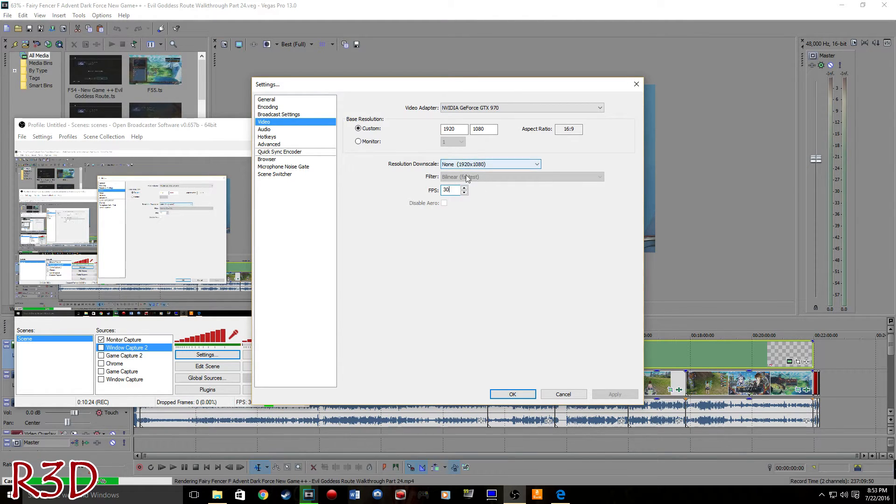
{"action": "left_click_drag", "start_coordinate": [452, 190], "coordinate": [420, 190]}
{"action": "left_click", "coordinate": [447, 191]}
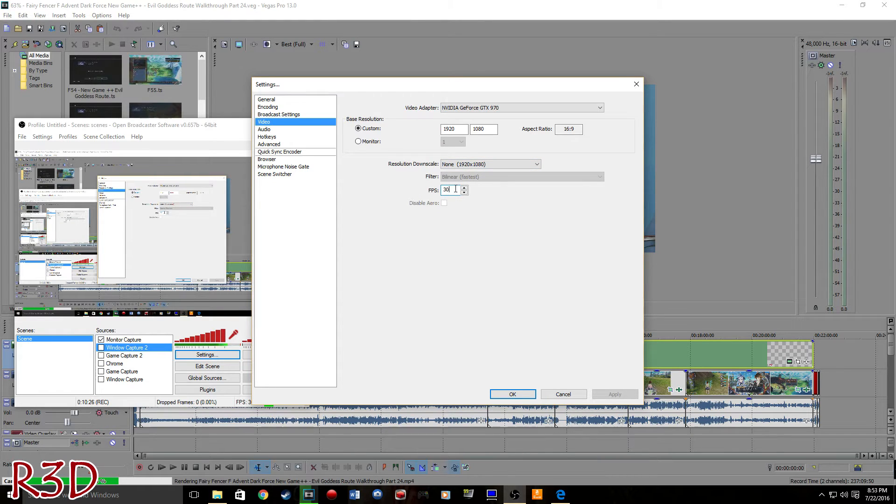
- Examine the custom base resolution width and height in the video settings, leaving 1920 by 1080
{"action": "left_click", "coordinate": [464, 129]}
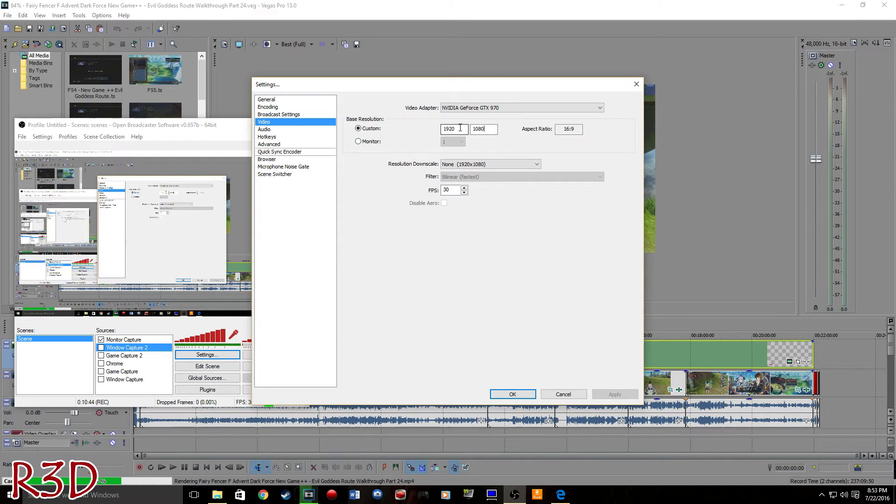
{"action": "left_click", "coordinate": [491, 129]}
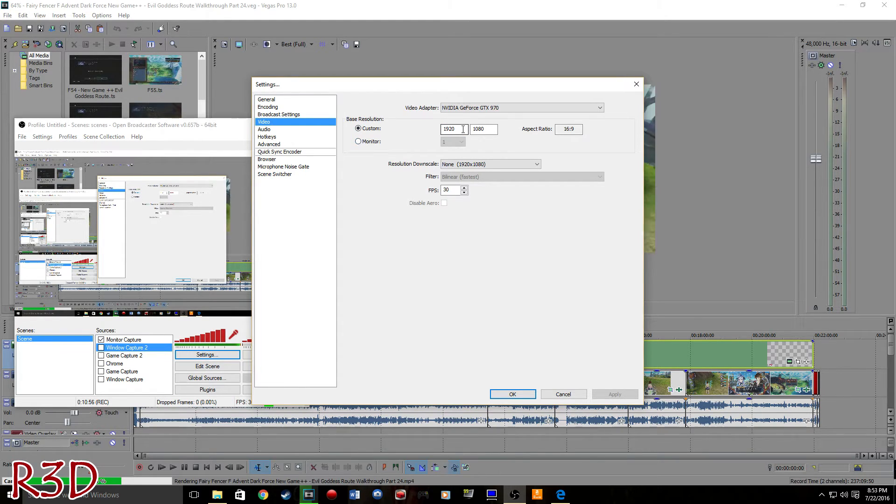
{"action": "left_click", "coordinate": [490, 130]}
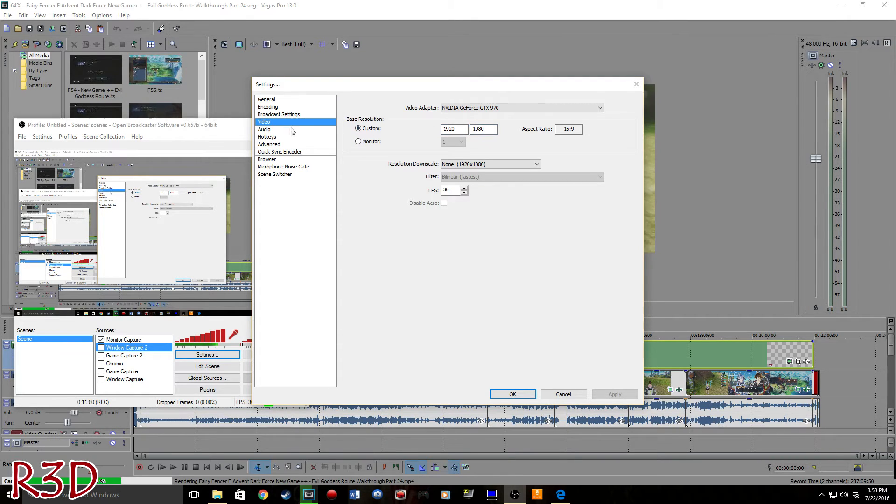
- Review the Desktop Audio Device options in the audio settings and reselect Microphone (Blue Snowball) as the Microphone/Auxiliary Audio Device
{"action": "left_click", "coordinate": [316, 130]}
{"action": "left_click", "coordinate": [482, 109]}
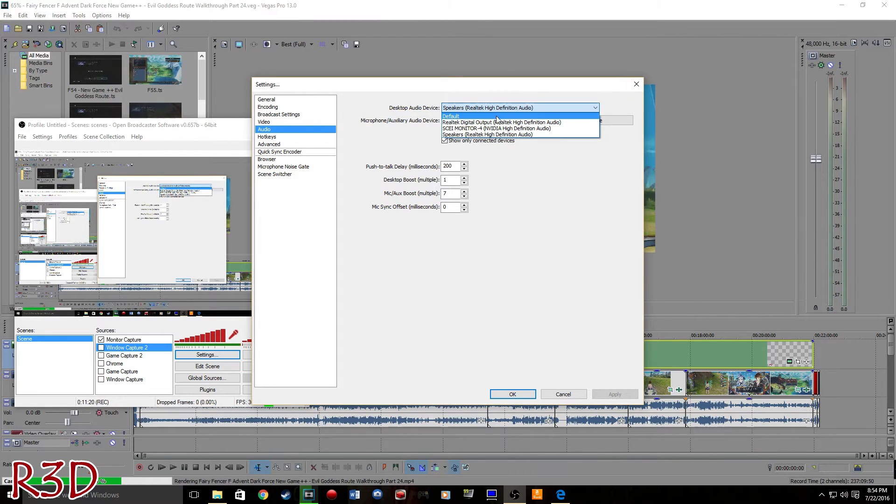
{"action": "left_click", "coordinate": [554, 167]}
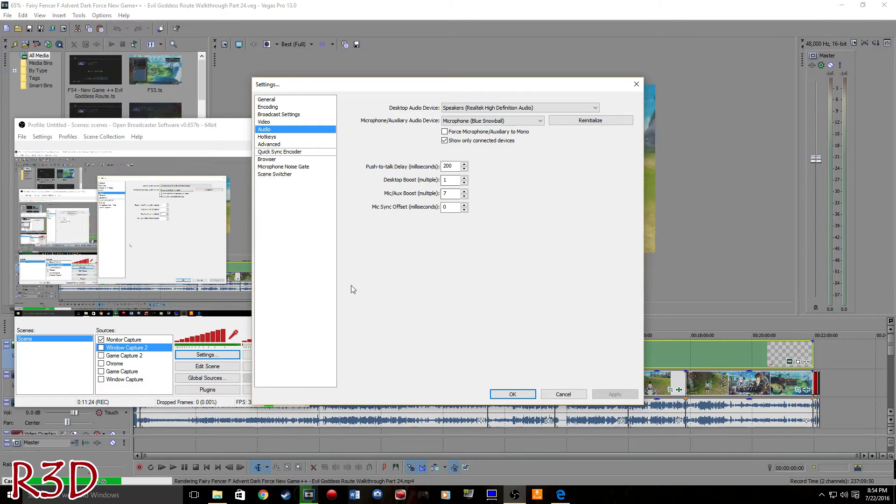
{"action": "left_click", "coordinate": [483, 123]}
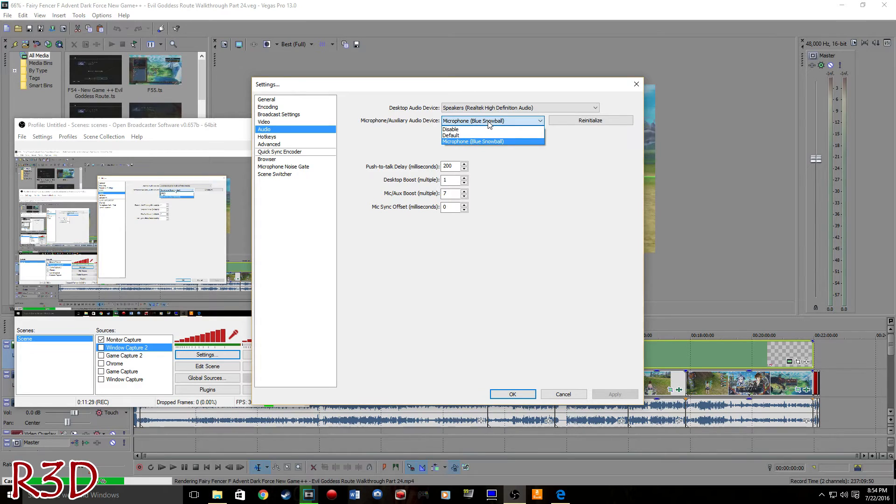
{"action": "left_click", "coordinate": [468, 142]}
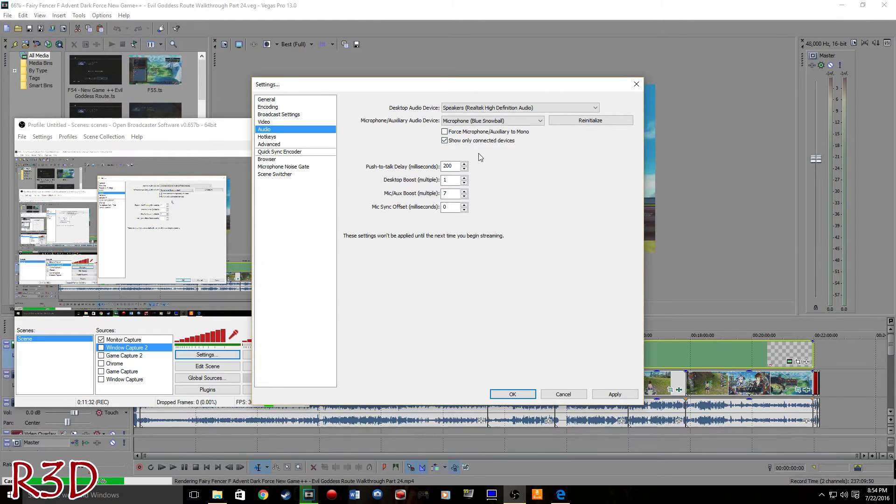
{"action": "left_click", "coordinate": [503, 122]}
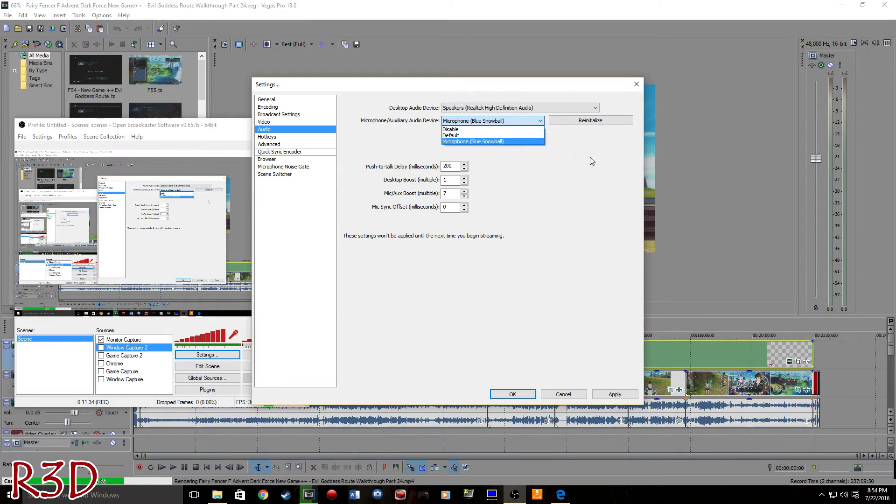
{"action": "left_click", "coordinate": [472, 142]}
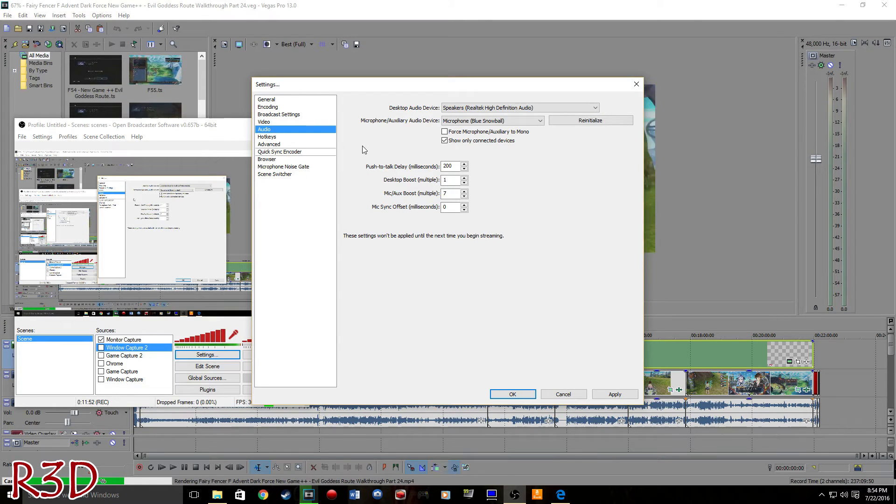
- Leave the audio settings without saving the changes and examine the Advanced settings, including the video encoding options
{"action": "left_click", "coordinate": [298, 137]}
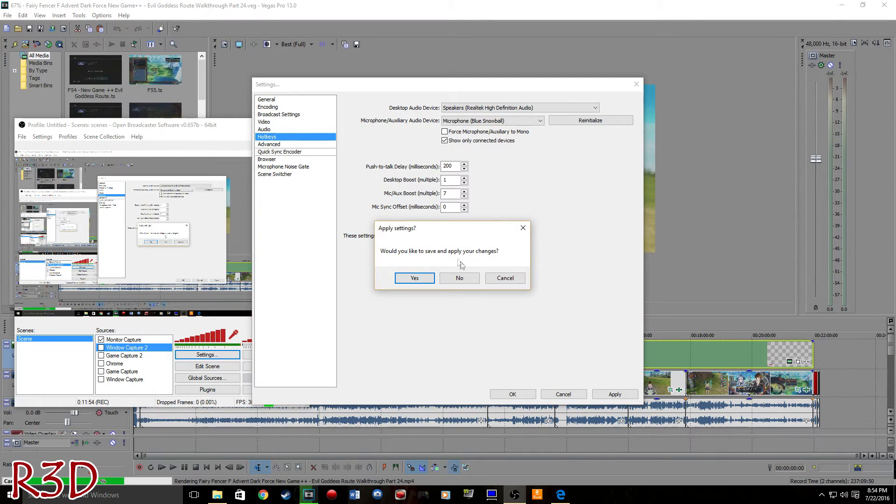
{"action": "left_click", "coordinate": [505, 278]}
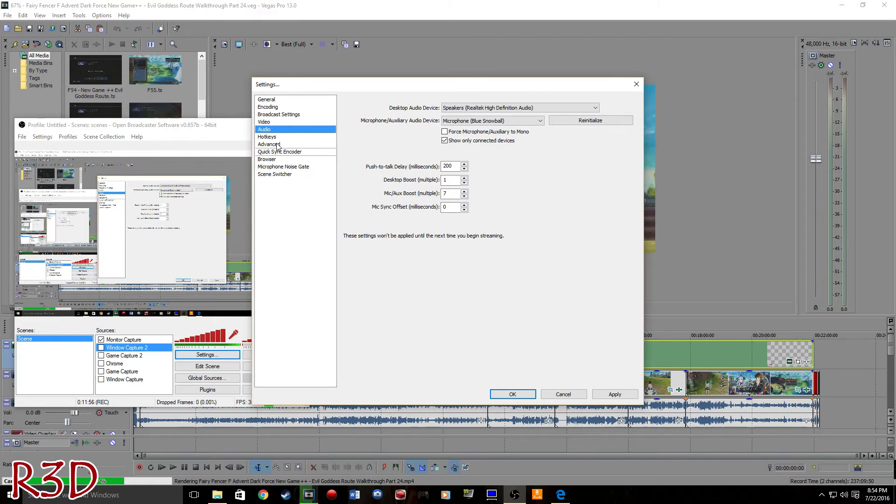
{"action": "left_click", "coordinate": [278, 145]}
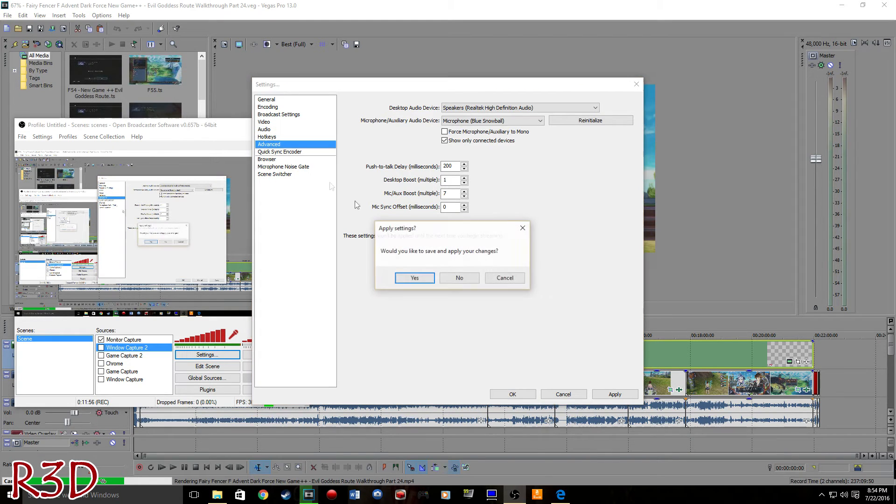
{"action": "left_click", "coordinate": [459, 279]}
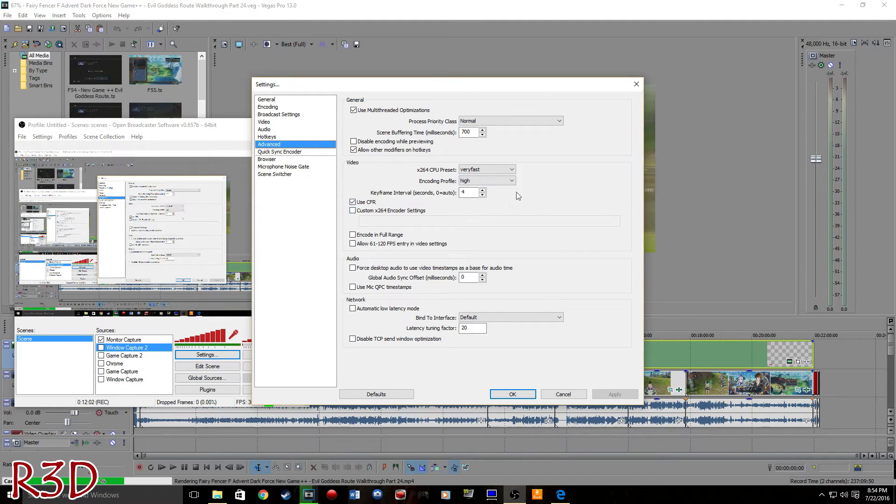
{"action": "mouse_move", "coordinate": [510, 216]}
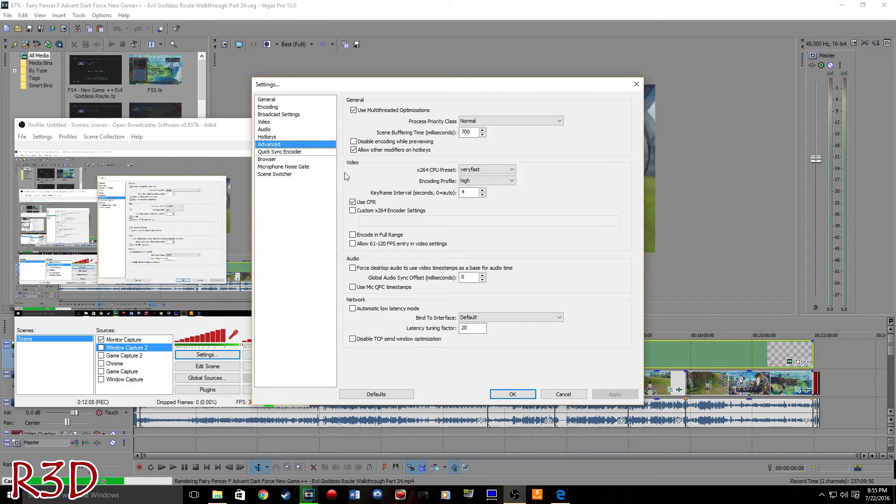
- Look through the Hotkeys, Browser, Microphone Noise Gate, Scene Switcher and Video settings, and close the settings without saving
{"action": "left_click", "coordinate": [276, 137]}
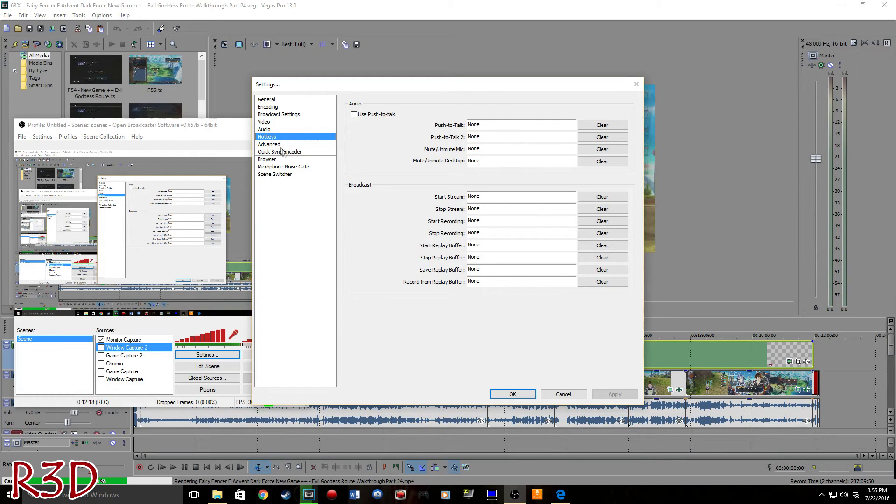
{"action": "left_click", "coordinate": [294, 159]}
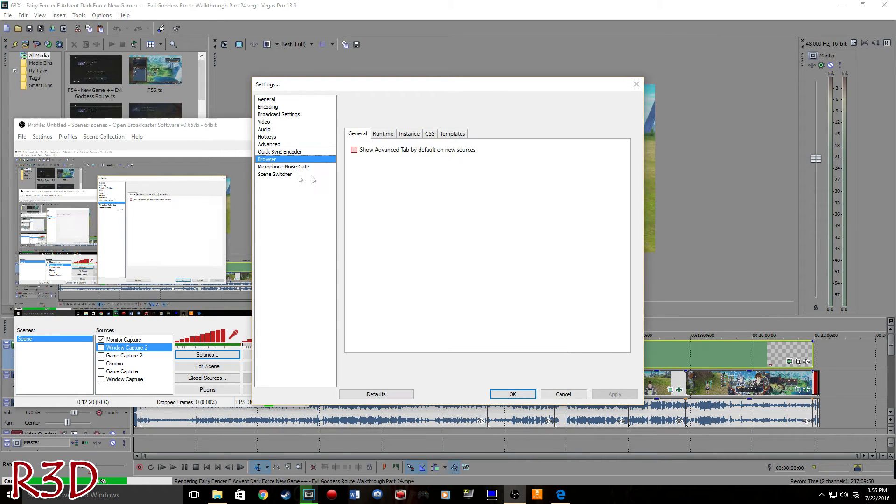
{"action": "left_click", "coordinate": [300, 168]}
{"action": "key", "text": "Up"}
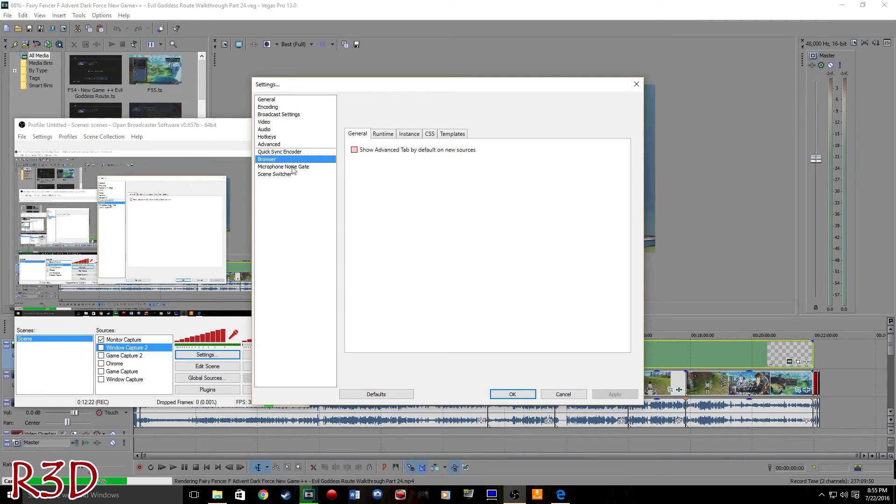
{"action": "left_click", "coordinate": [293, 169]}
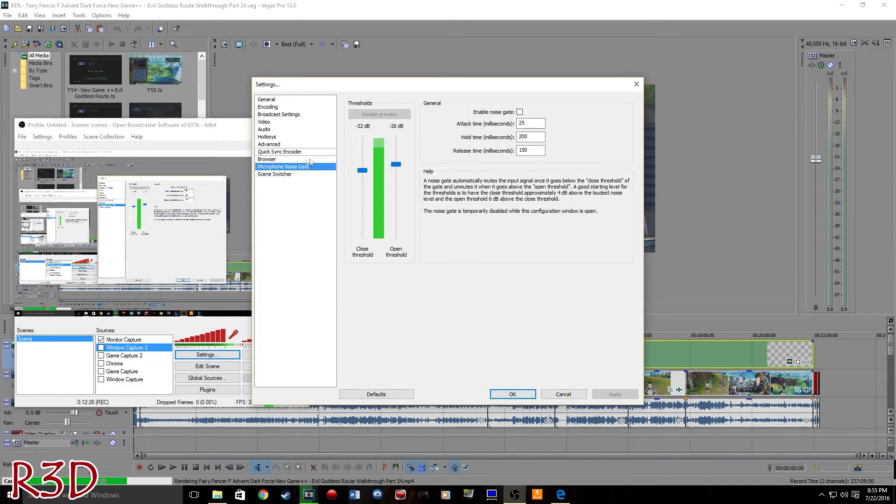
{"action": "left_click", "coordinate": [296, 174]}
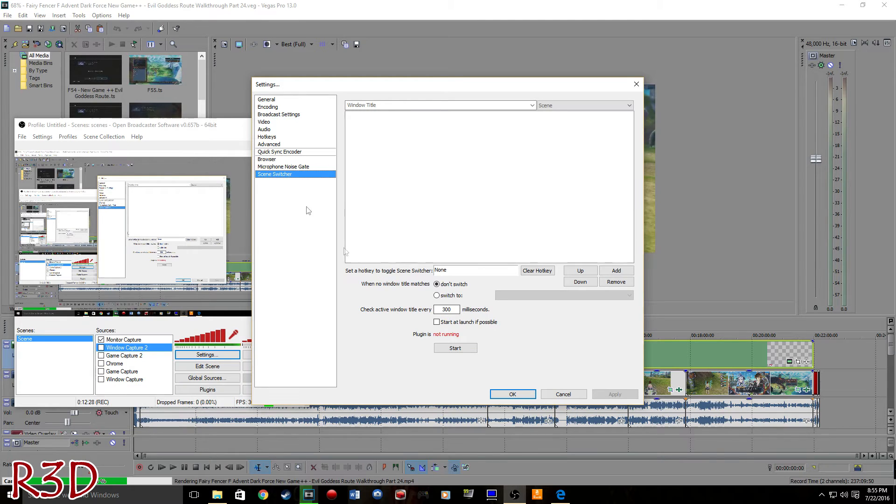
{"action": "left_click", "coordinate": [276, 123]}
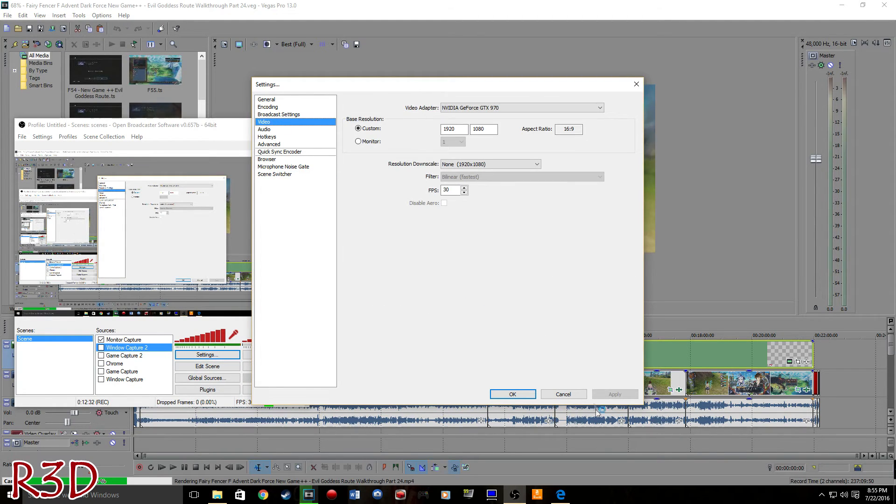
{"action": "left_click", "coordinate": [563, 394]}
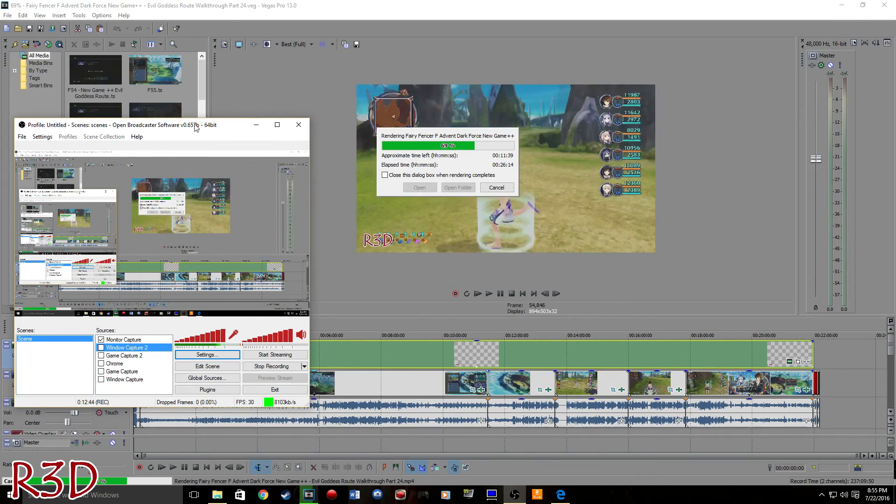
- Move the OBS window sideways over the video editor and toggle the microphone mute, leaving the microphone active
{"action": "left_click_drag", "start_coordinate": [195, 127], "coordinate": [274, 128]}
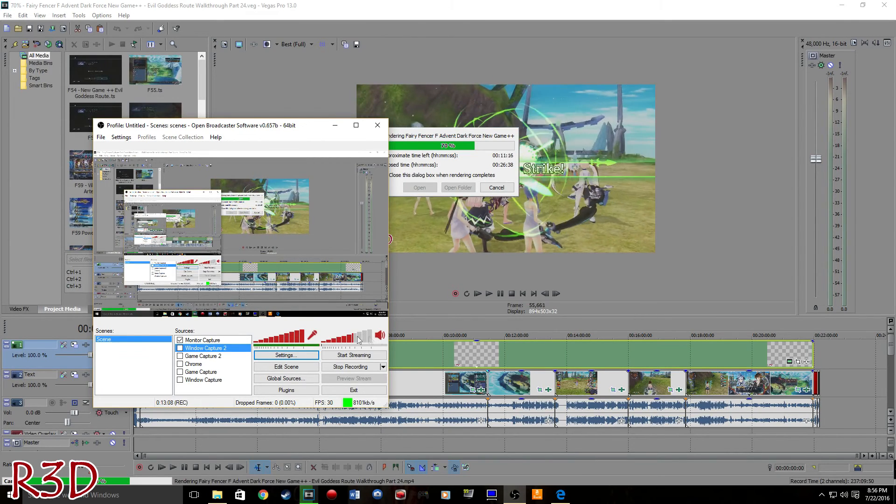
{"action": "left_click", "coordinate": [314, 334]}
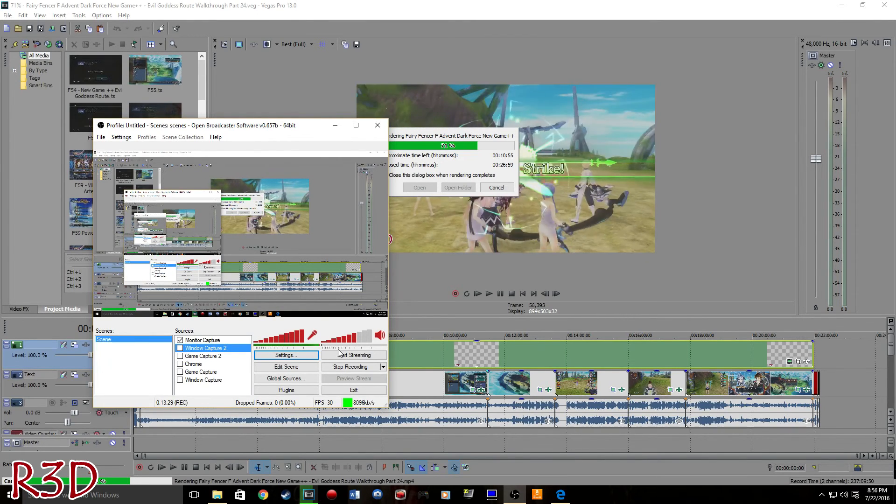
{"action": "left_click", "coordinate": [314, 337]}
{"action": "left_click", "coordinate": [314, 336]}
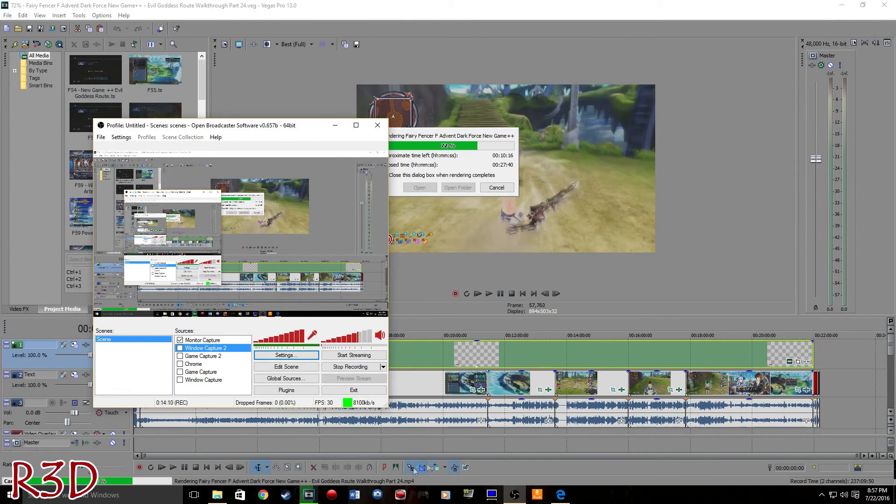
- Switch to Hauppauge Capture and mute its preview audio
{"action": "left_click", "coordinate": [336, 495]}
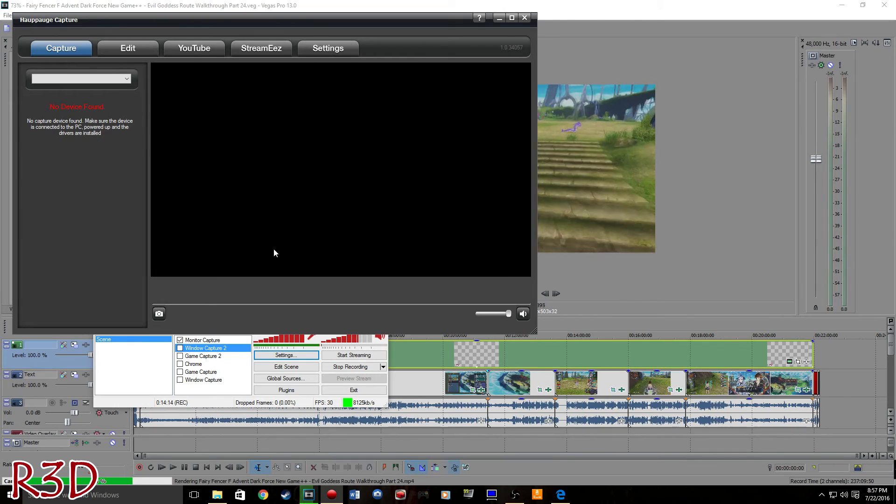
{"action": "left_click", "coordinate": [523, 314]}
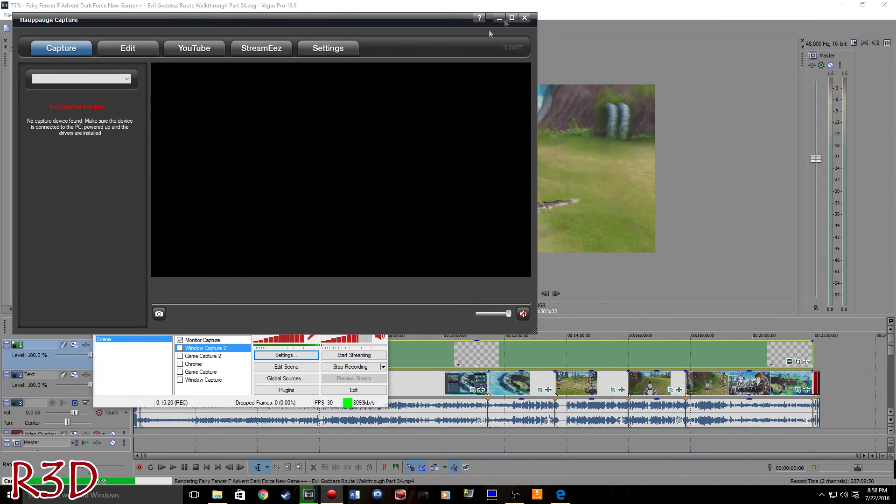
- View the StreamEez page in Hauppauge Capture, return to the Capture page and close the program
{"action": "left_click", "coordinate": [316, 53]}
{"action": "left_click", "coordinate": [274, 52]}
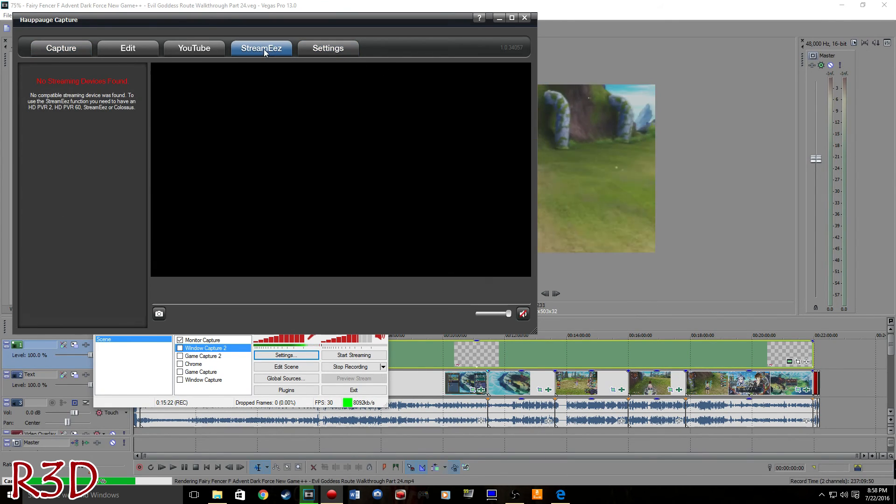
{"action": "left_click", "coordinate": [63, 50]}
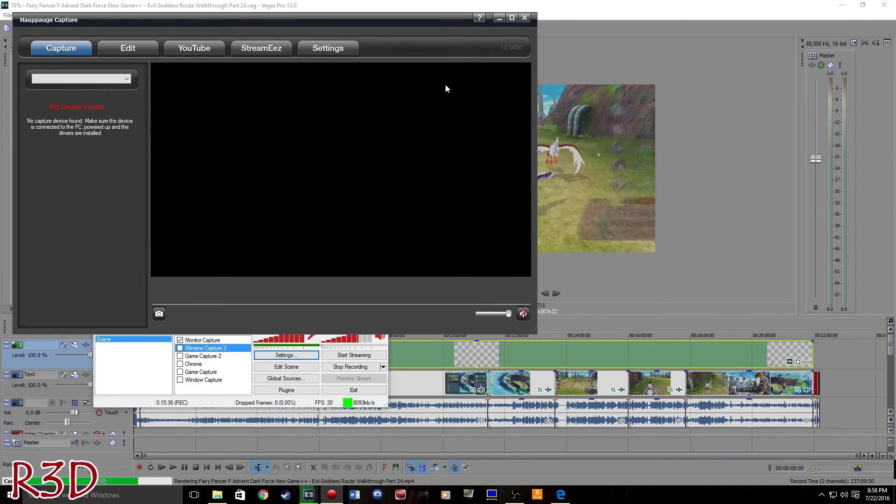
{"action": "left_click", "coordinate": [524, 18]}
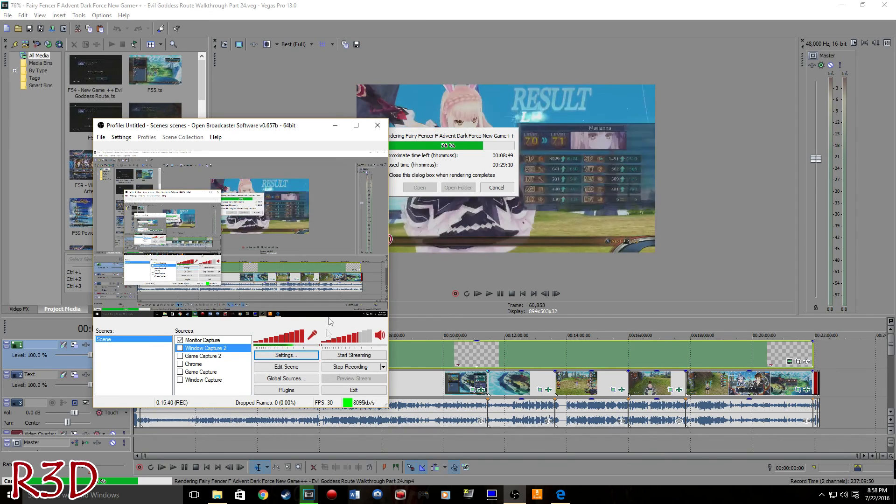
- Inspect the application choices of the Game Capture 2 source, pick "[game]: BLADE ARCUS from Shining" and cancel the dialog
{"action": "left_click", "coordinate": [198, 356]}
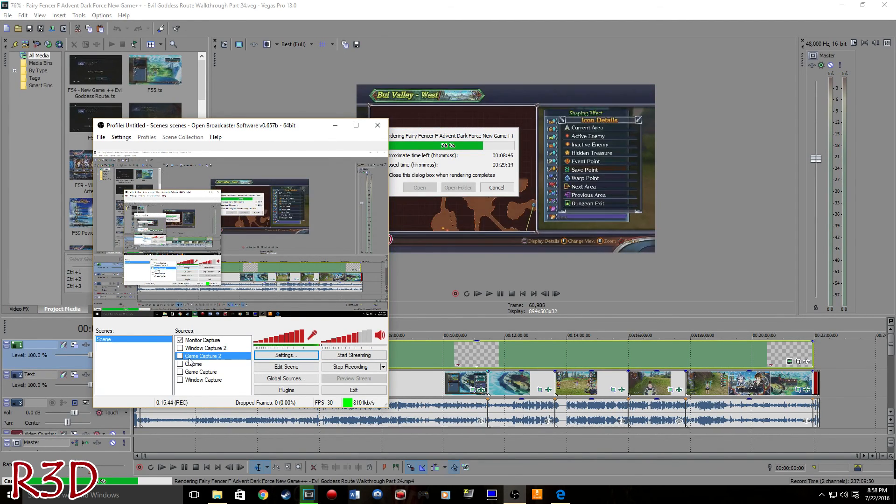
{"action": "right_click", "coordinate": [191, 360]}
{"action": "left_click", "coordinate": [226, 425]}
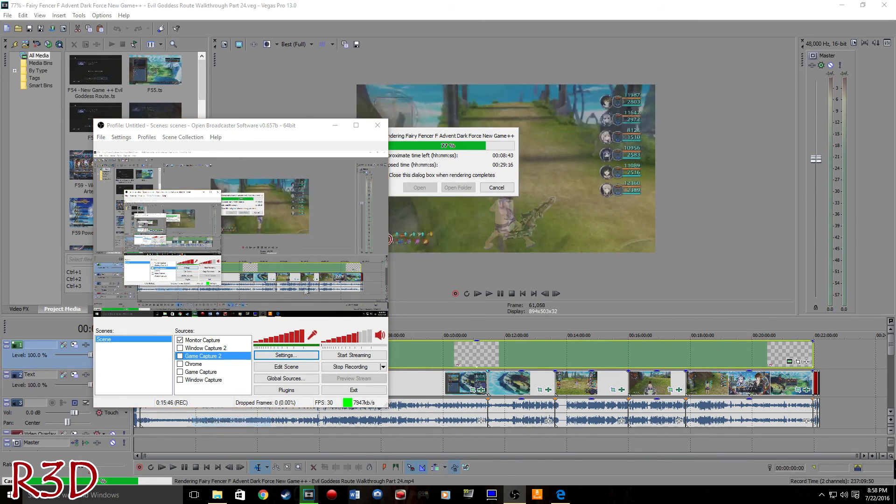
{"action": "left_click", "coordinate": [284, 176]}
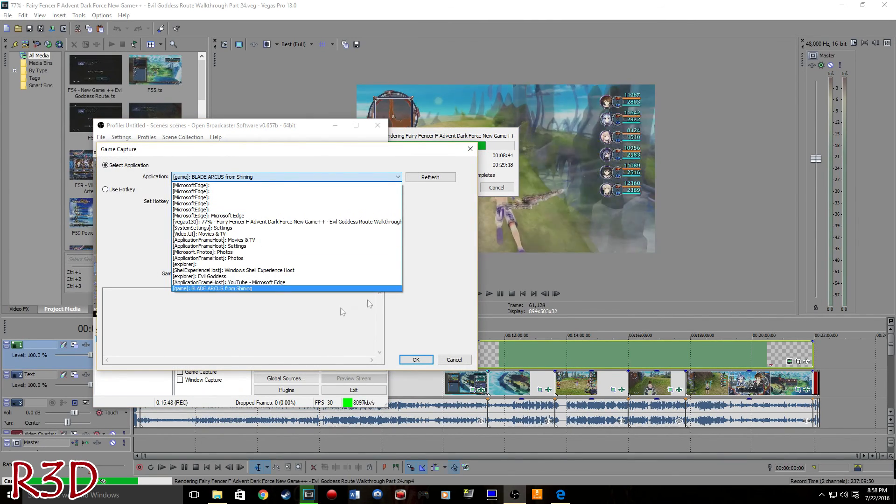
{"action": "left_click", "coordinate": [212, 288]}
{"action": "left_click", "coordinate": [457, 360]}
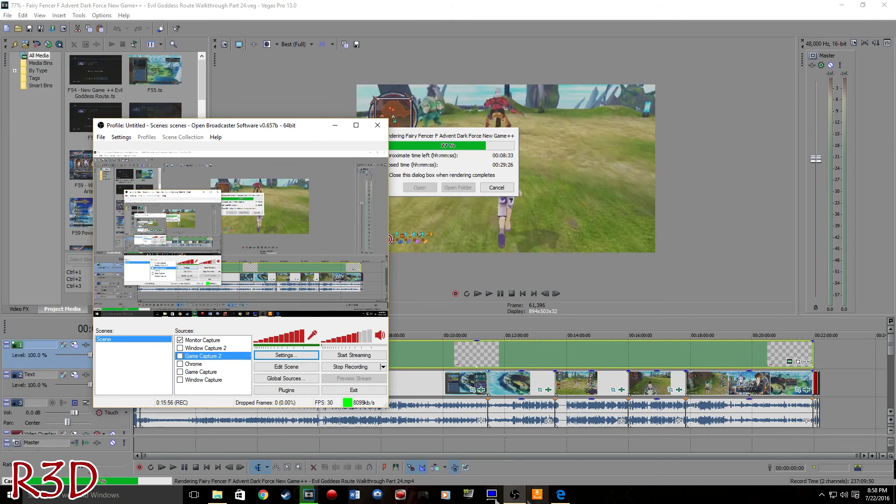
- Reopen Hauppauge Capture to view its Capture page, close it and check the settings commands in OBS
{"action": "left_click", "coordinate": [332, 495]}
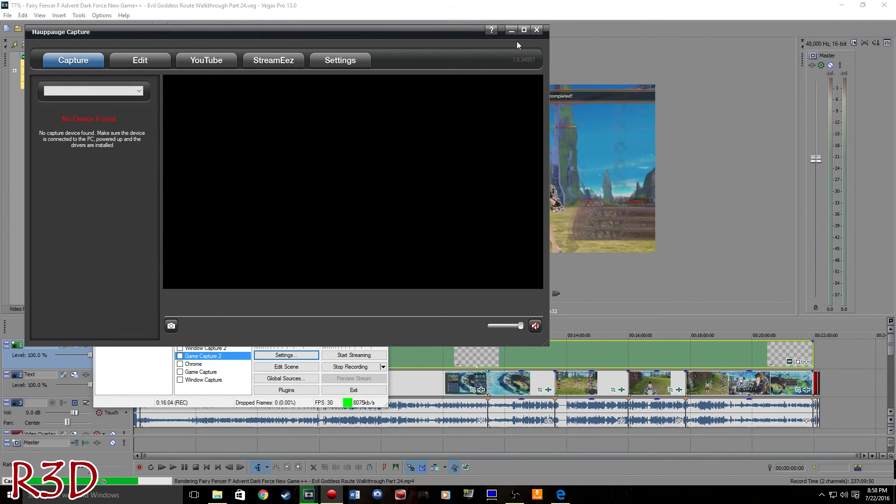
{"action": "left_click", "coordinate": [537, 30]}
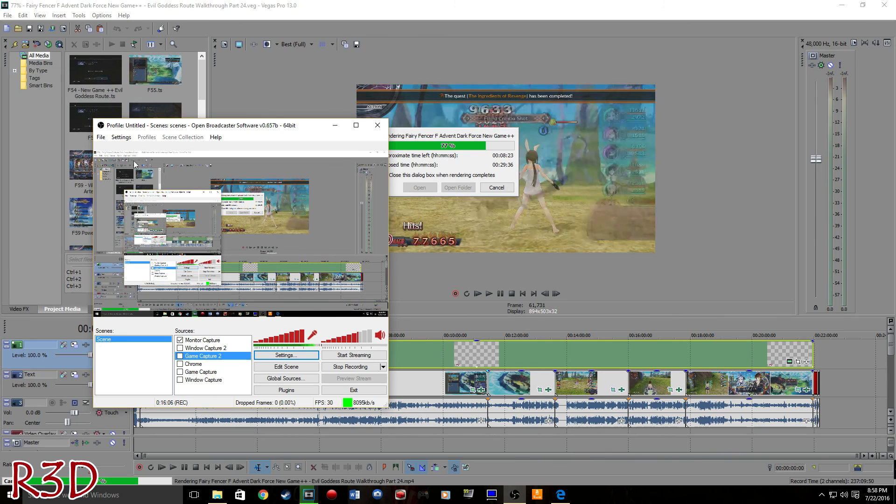
{"action": "left_click", "coordinate": [121, 137]}
{"action": "left_click", "coordinate": [260, 284]}
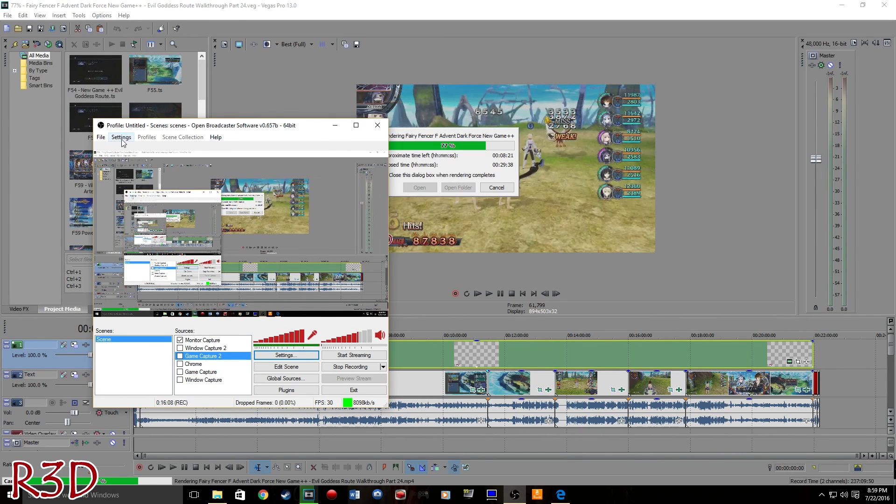